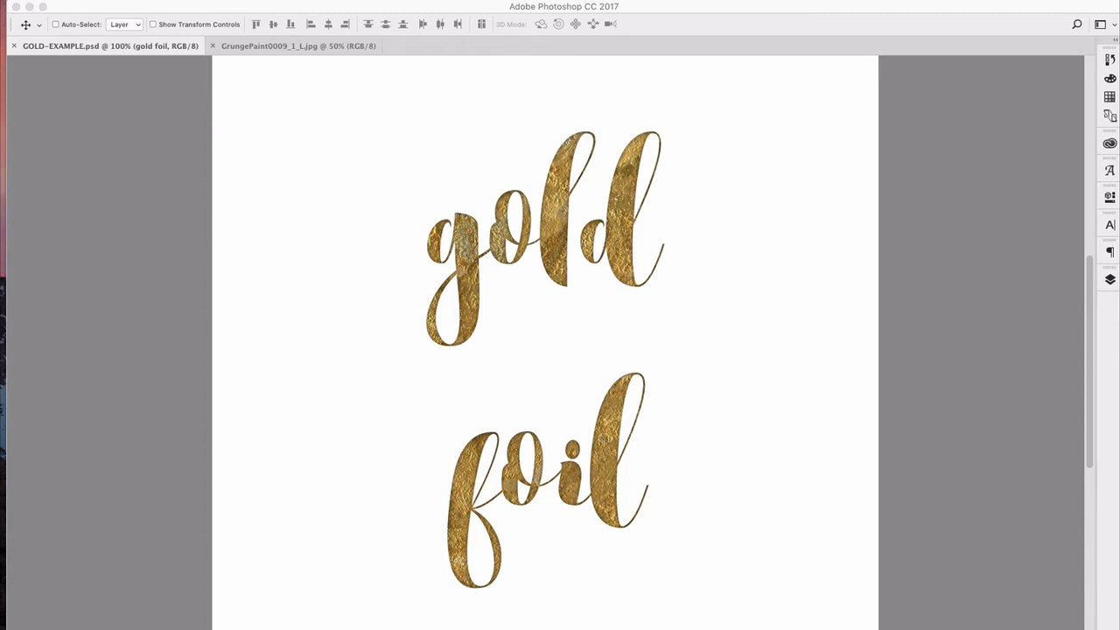
Create a white 1000 x 1000 px, 72 ppi RGB document named Instagram-gold and save it to the Desktop in Photoshop format.
{"action": "left_click", "coordinate": [111, 2]}
{"action": "left_click", "coordinate": [115, 7]}
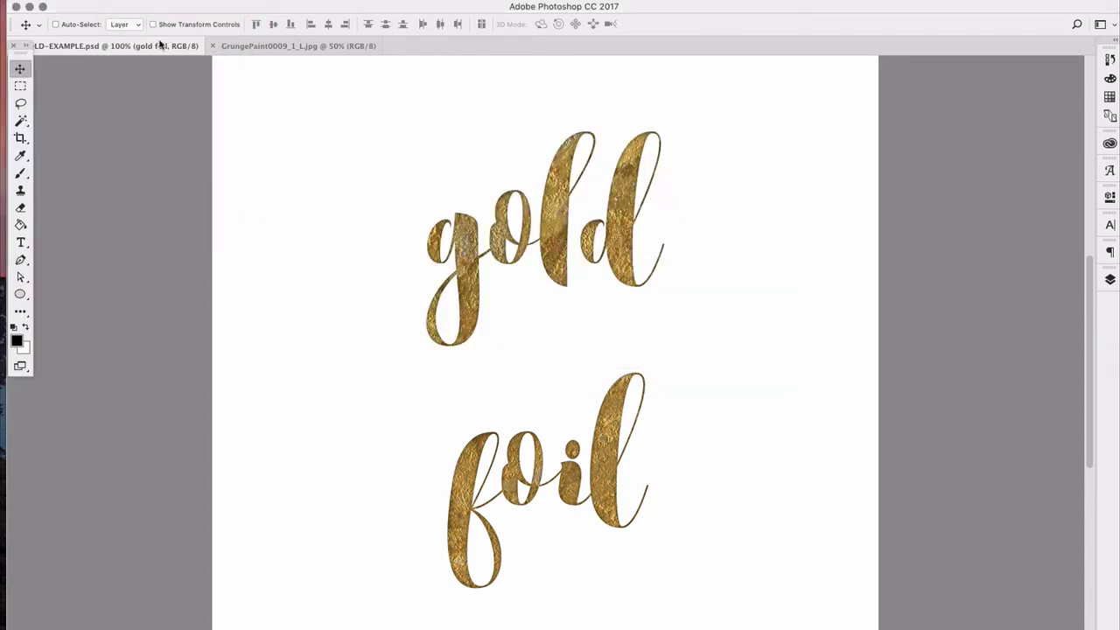
{"action": "left_click", "coordinate": [123, 7]}
{"action": "left_click", "coordinate": [128, 7]}
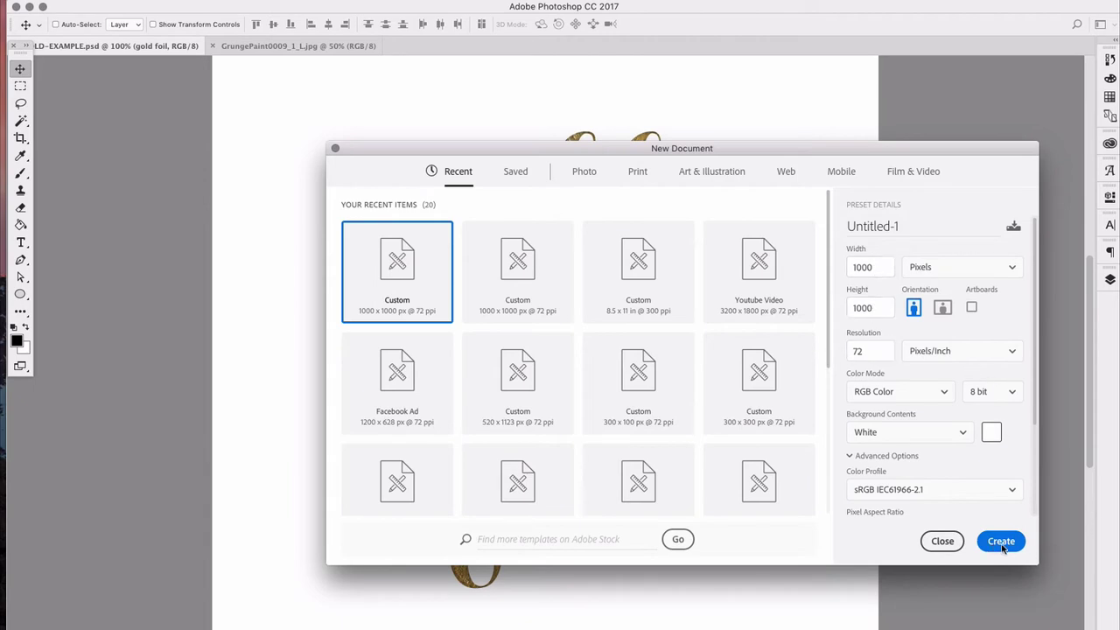
{"action": "left_click_drag", "start_coordinate": [917, 231], "coordinate": [624, 192]}
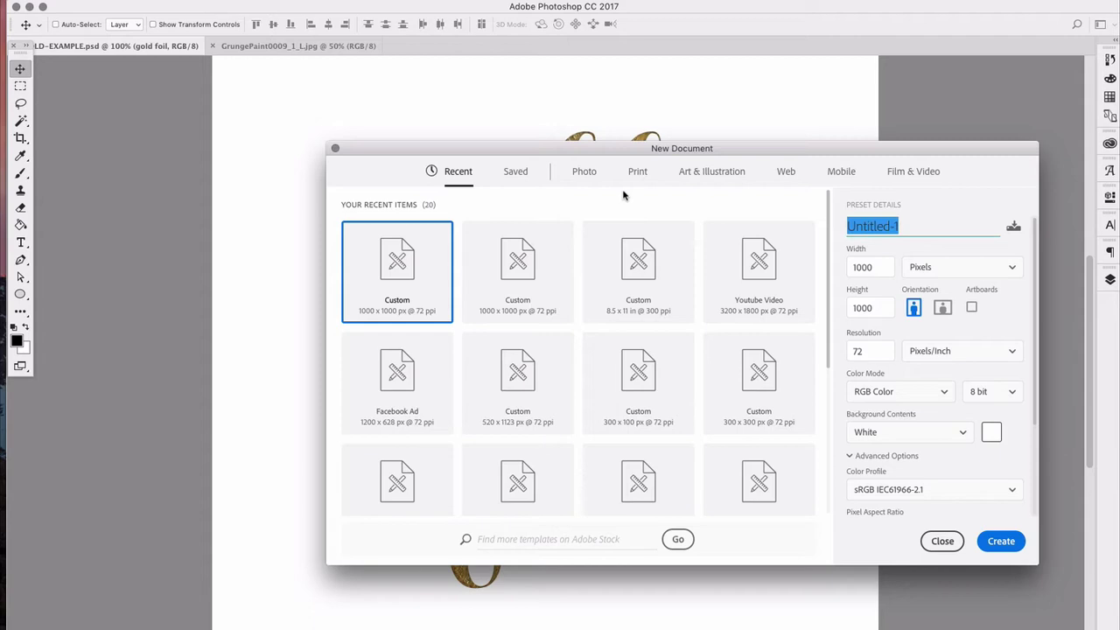
{"action": "type", "text": "Instagram"}
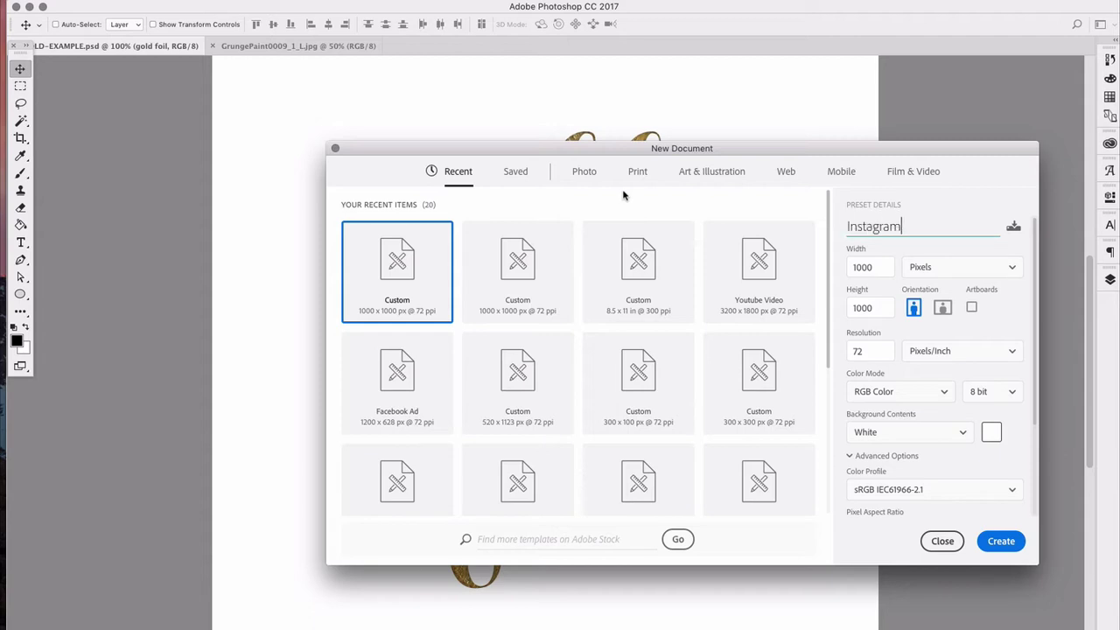
{"action": "type", "text": "-gold"}
{"action": "key", "text": "Return"}
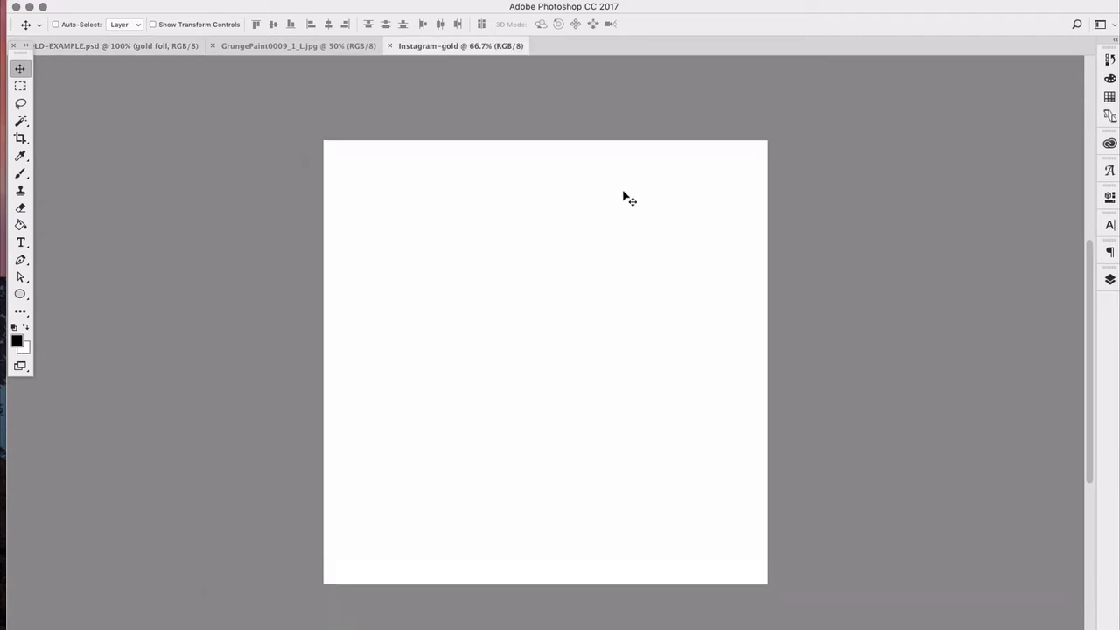
{"action": "left_click", "coordinate": [153, 129]}
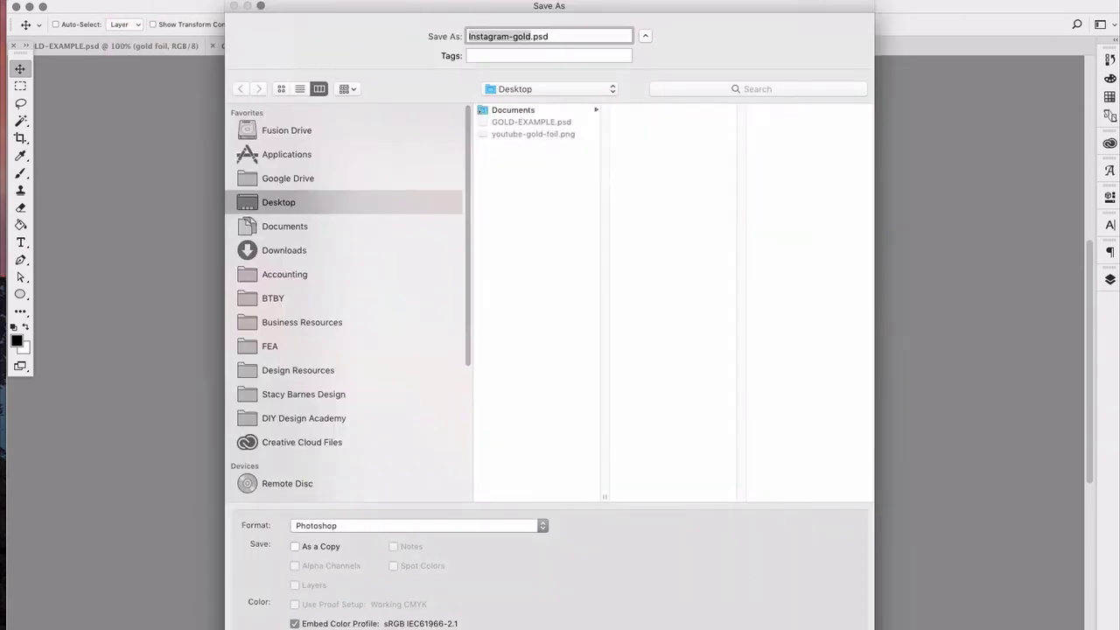
{"action": "key", "text": "Return"}
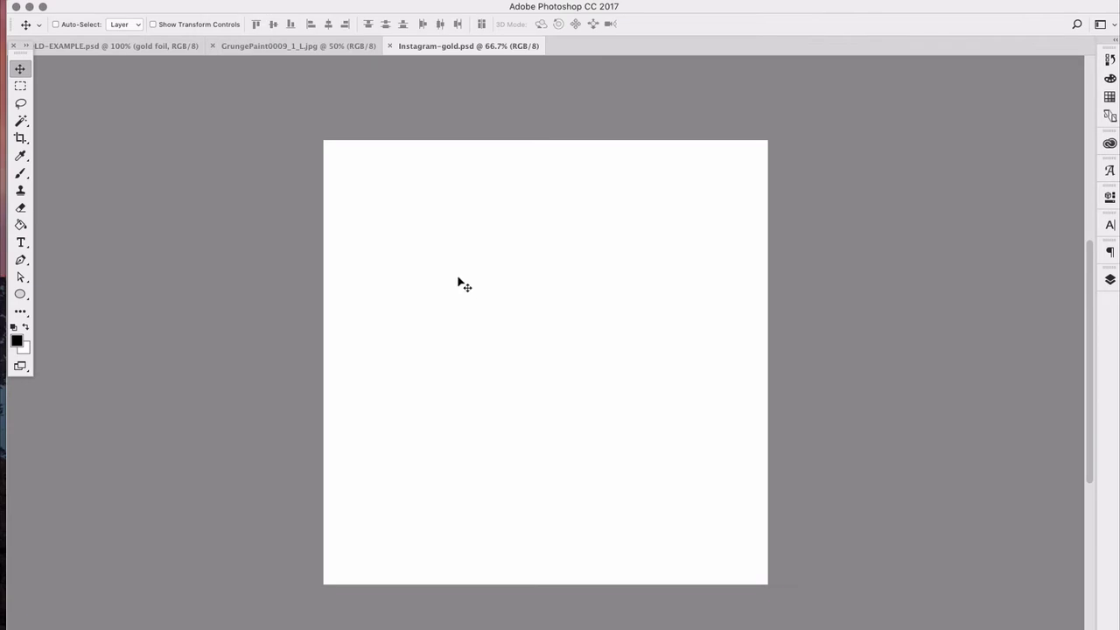
Reset the character settings for the Type tool to their defaults.
{"action": "left_click", "coordinate": [21, 243]}
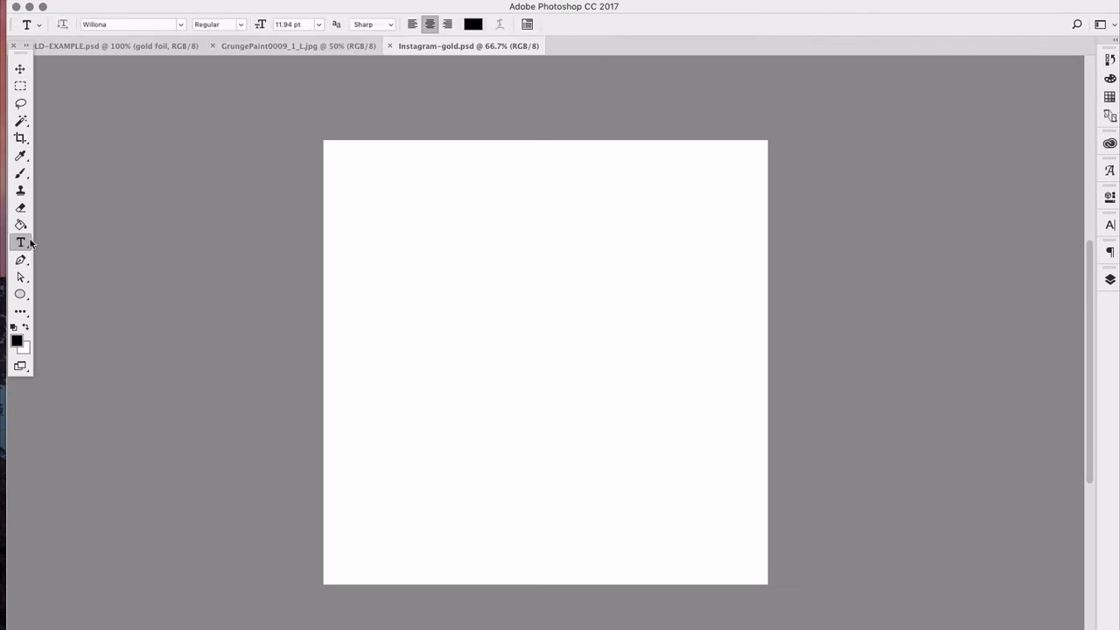
{"action": "left_click", "coordinate": [1108, 228]}
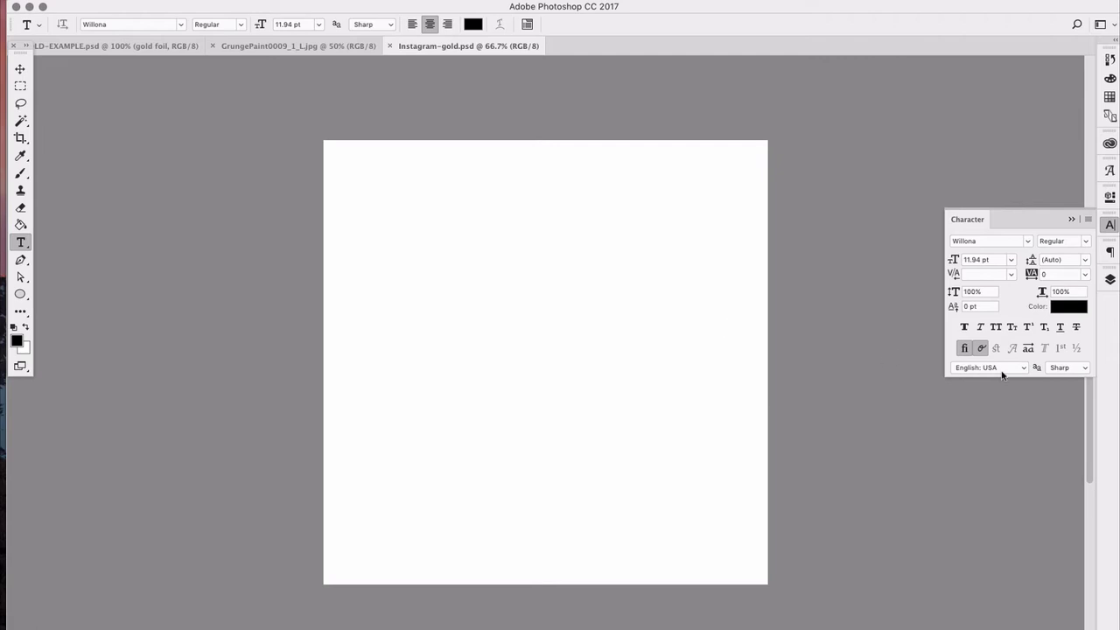
{"action": "left_click", "coordinate": [1088, 220]}
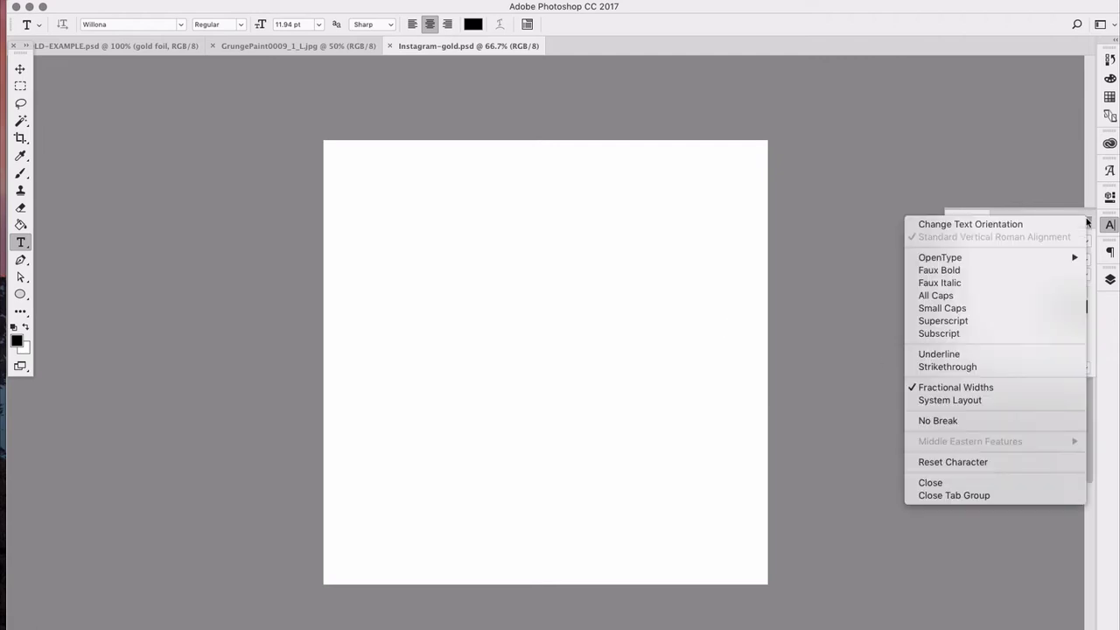
{"action": "left_click", "coordinate": [954, 462]}
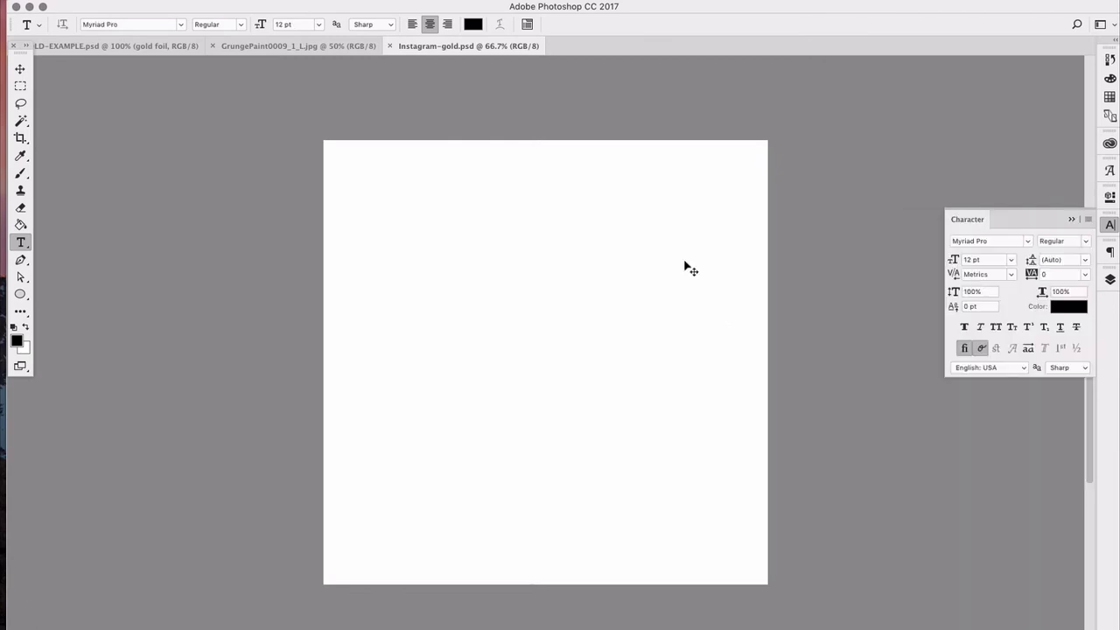
Add a text layer near the middle of the canvas reading "gold" and "foil" on two lines.
{"action": "key", "text": "super+1"}
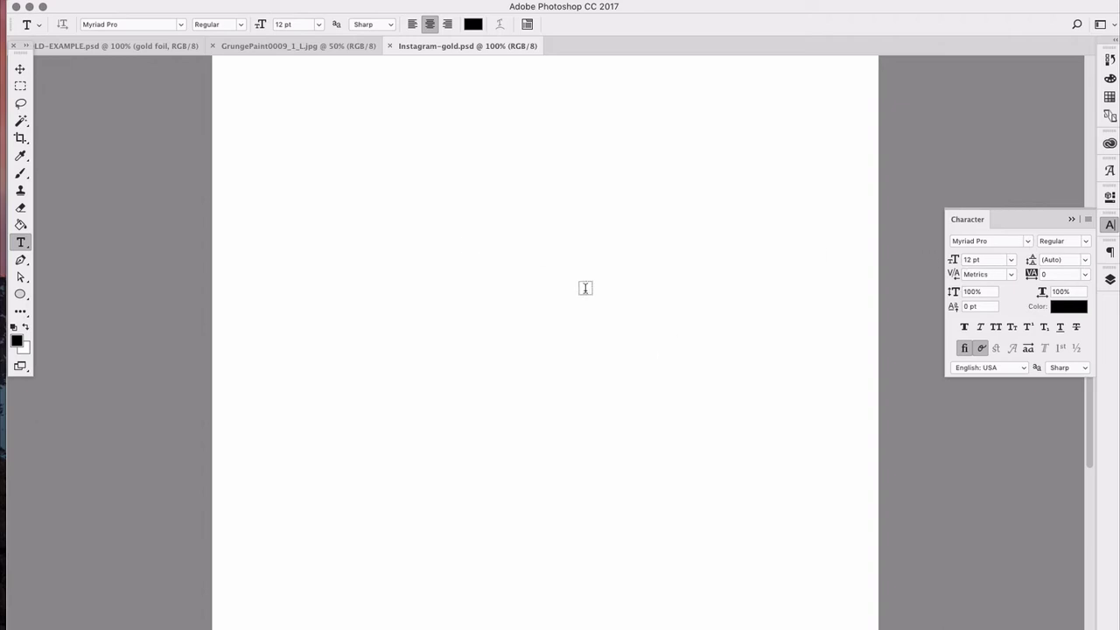
{"action": "left_click", "coordinate": [532, 277]}
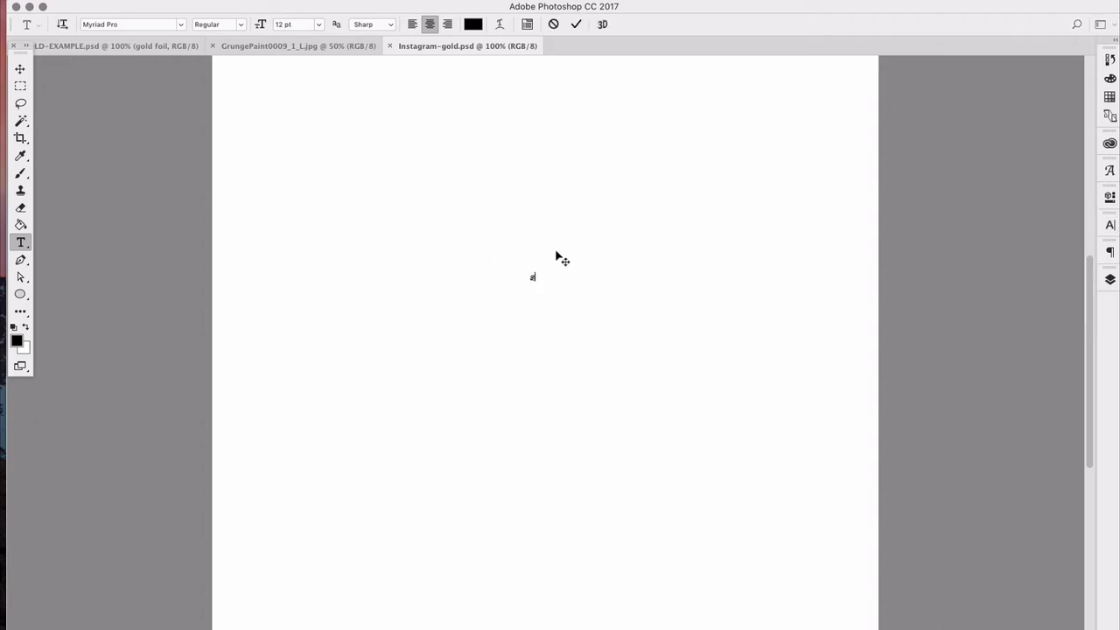
{"action": "type", "text": "gold"}
{"action": "key", "text": "Return"}
{"action": "type", "text": "foil"}
{"action": "left_click", "coordinate": [20, 71]}
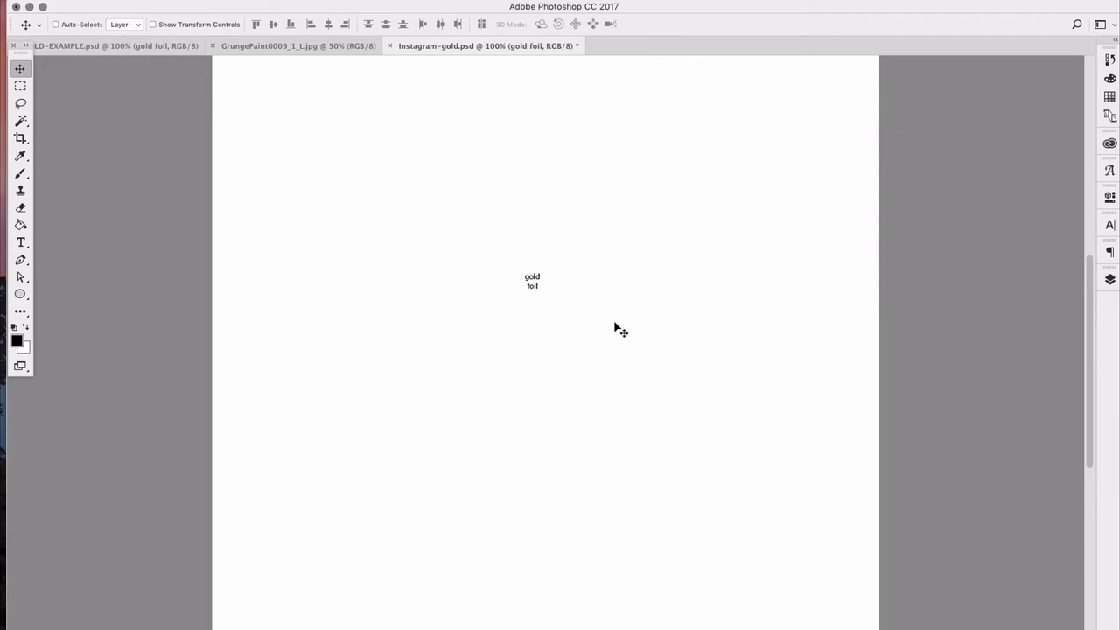
Try a 72 pt font size on the "gold foil" text and undo the size change.
{"action": "key", "text": "ctrl+t"}
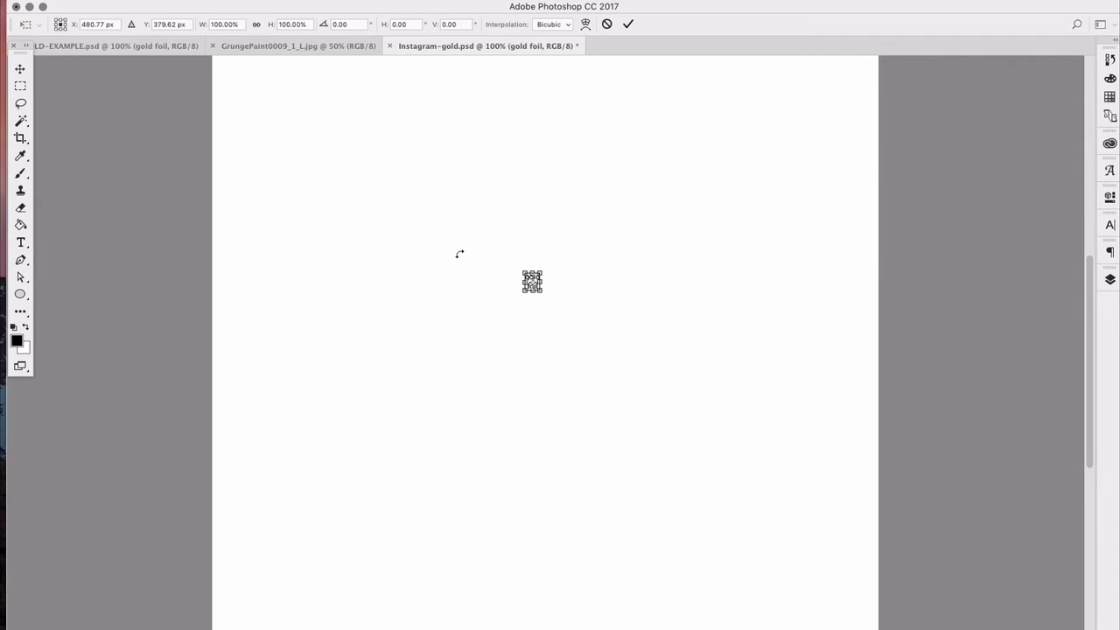
{"action": "key", "text": "Return"}
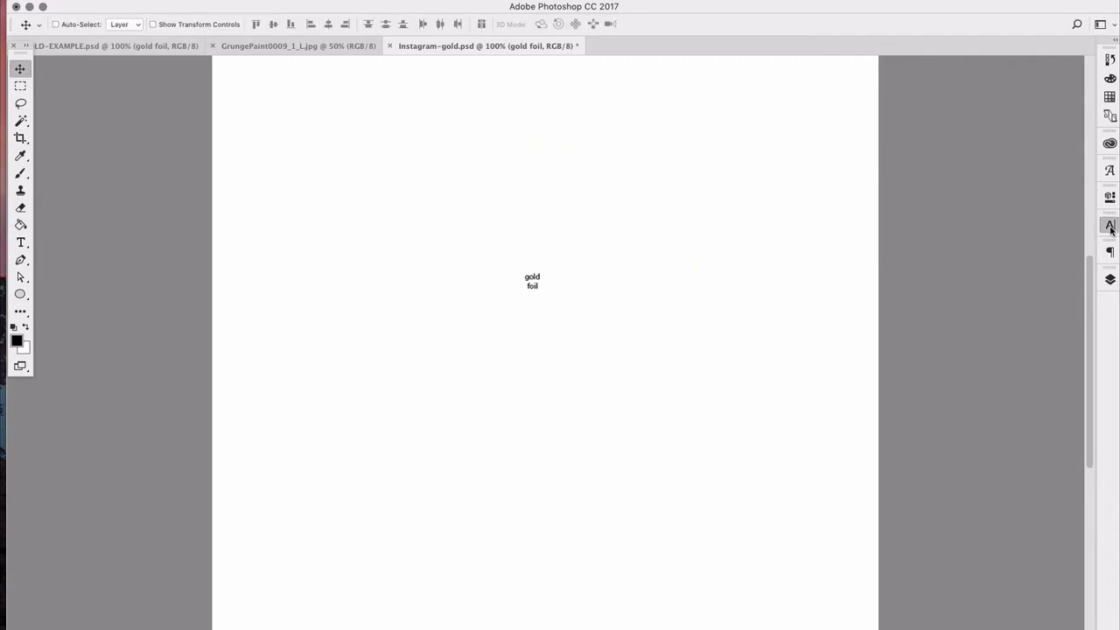
{"action": "left_click", "coordinate": [1109, 225]}
{"action": "left_click", "coordinate": [1011, 260]}
{"action": "left_click", "coordinate": [1005, 427]}
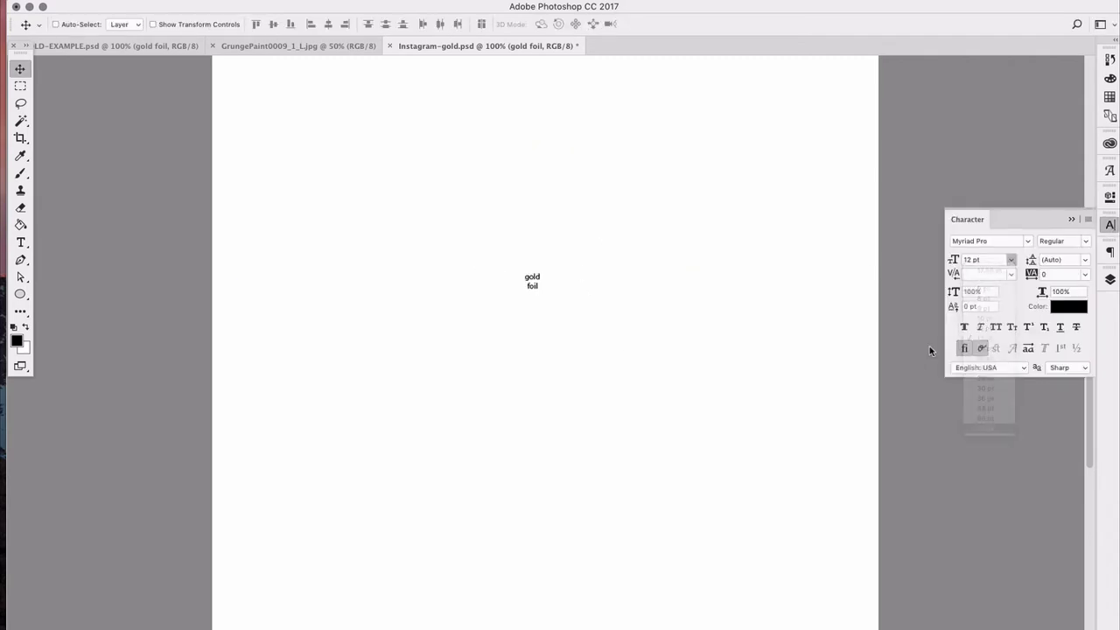
{"action": "key", "text": "ctrl+t"}
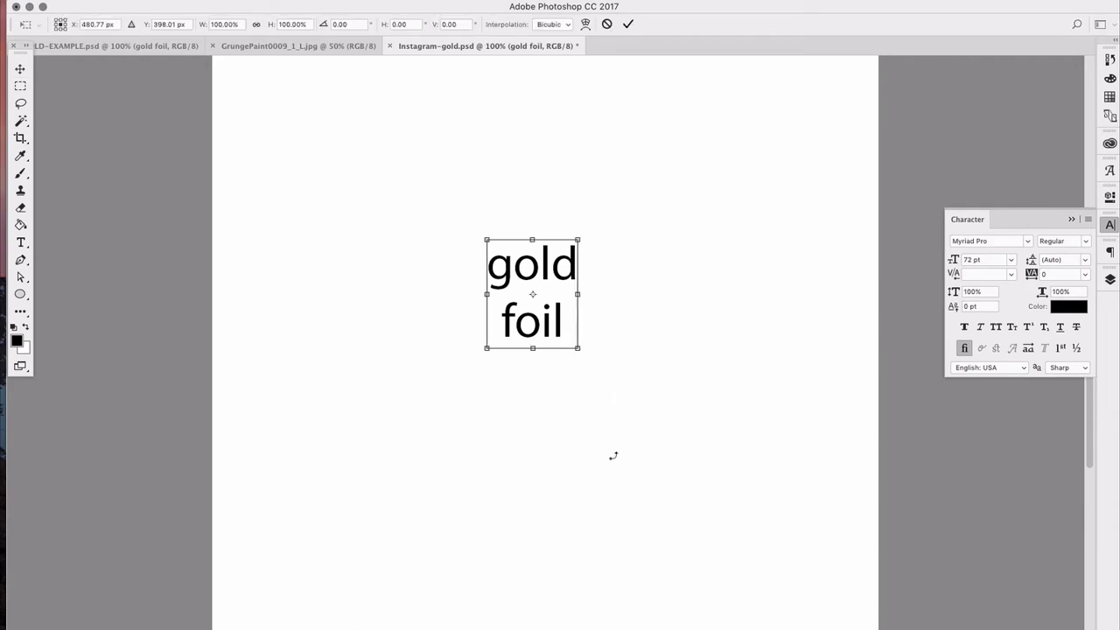
{"action": "key", "text": "Return"}
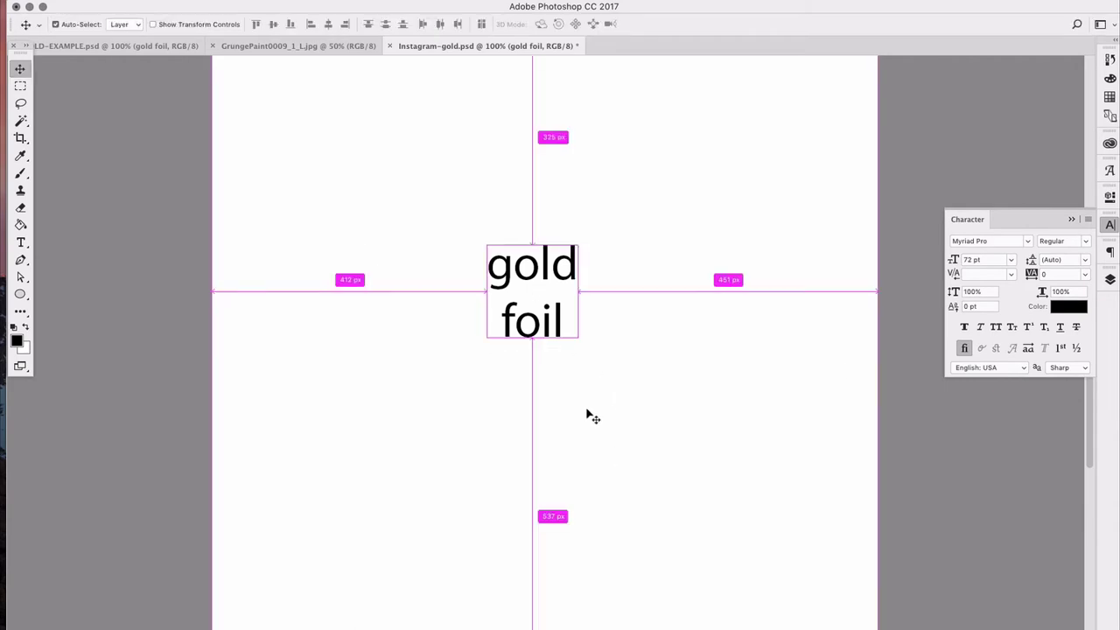
{"action": "left_click", "coordinate": [153, 0]}
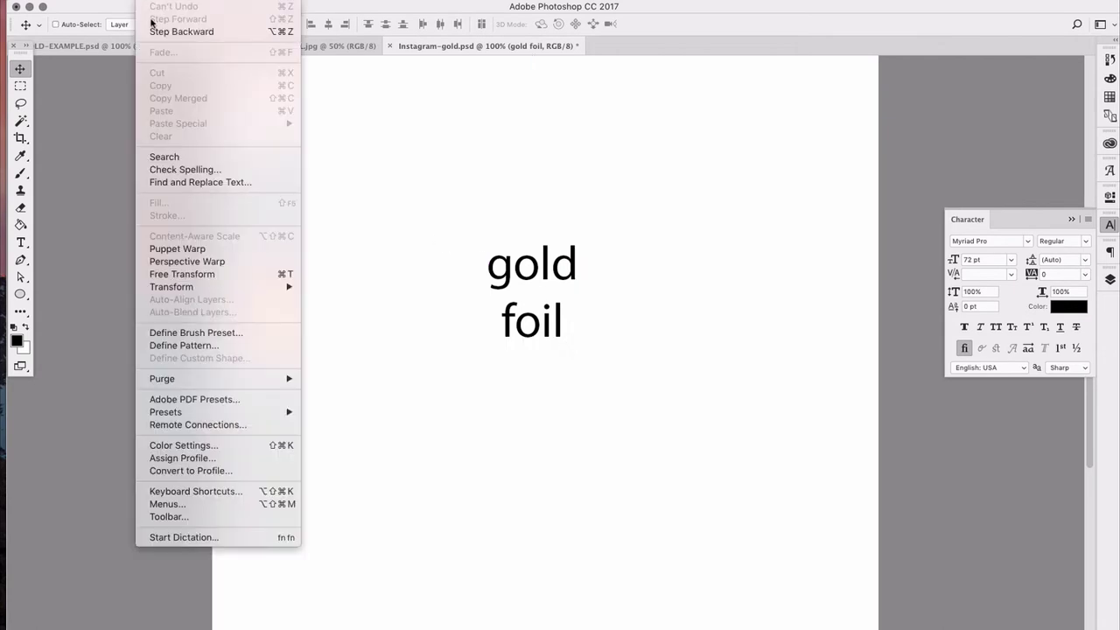
{"action": "left_click", "coordinate": [152, 32]}
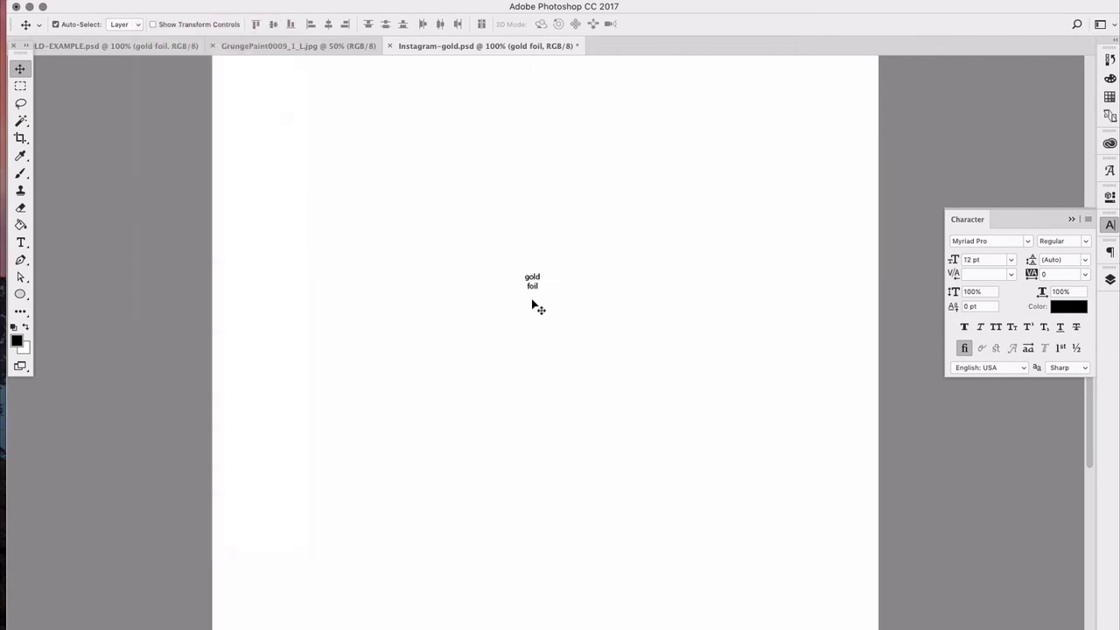
Scale the "gold foil" text up proportionally to about 2569% and position it over the middle of the canvas.
{"action": "key", "text": "super+t"}
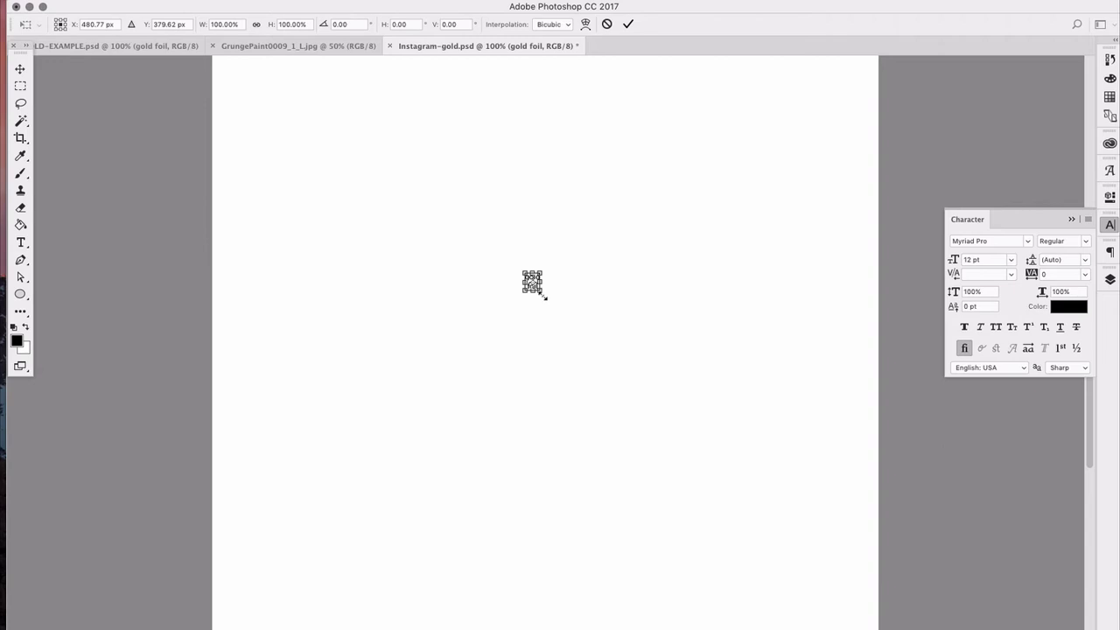
{"action": "left_click_drag", "start_coordinate": [544, 298], "coordinate": [745, 507]}
{"action": "left_click_drag", "start_coordinate": [641, 403], "coordinate": [658, 454]}
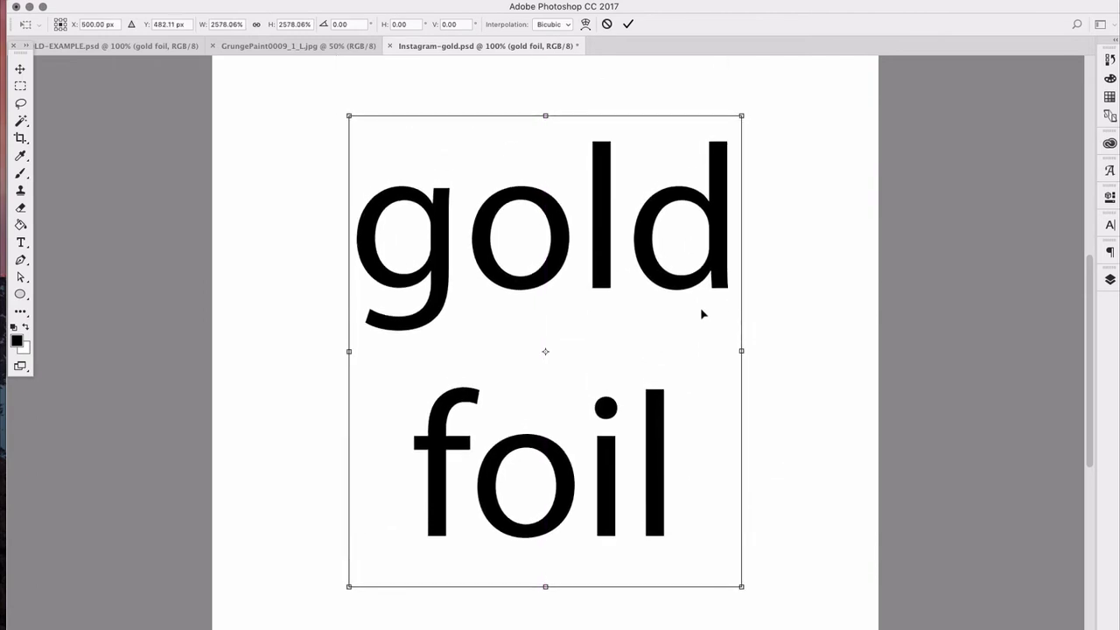
{"action": "key", "text": "super+minus"}
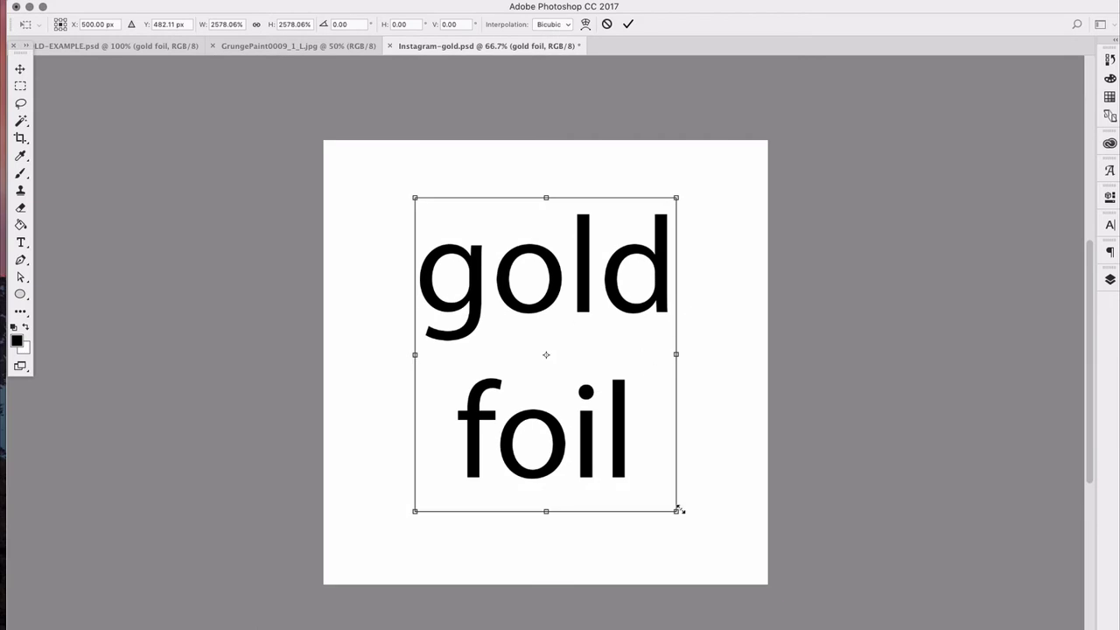
{"action": "left_click_drag", "start_coordinate": [679, 509], "coordinate": [711, 482]}
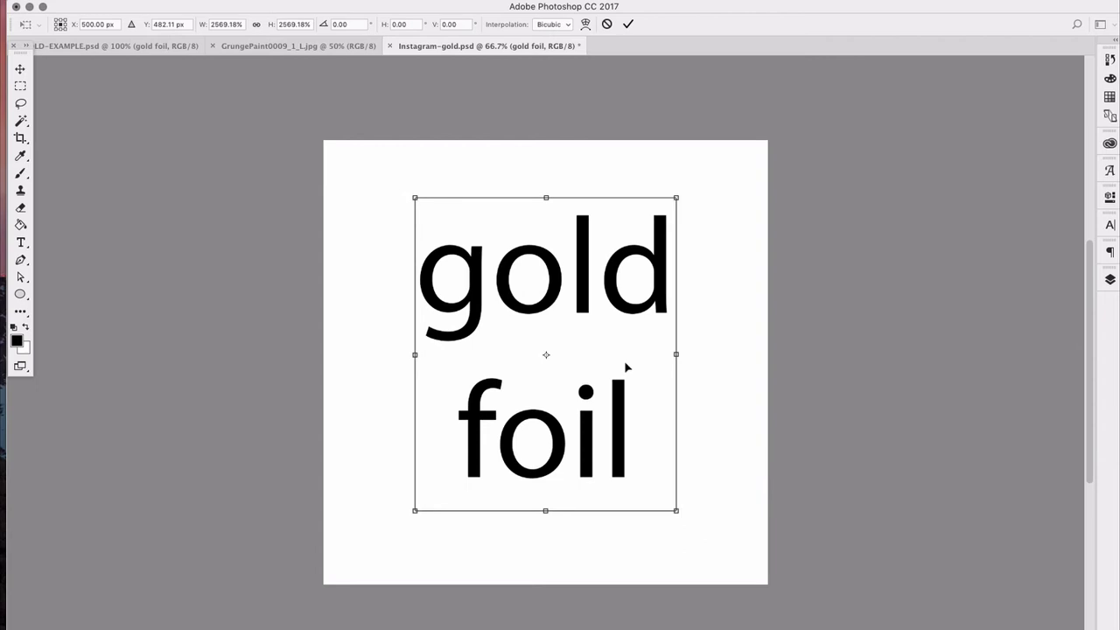
{"action": "key", "text": "Return"}
Move the enlarged text slightly down and sideways to centre it on the canvas, and save the document.
{"action": "mouse_move", "coordinate": [601, 326]}
{"action": "left_mouse_down"}
{"action": "mouse_move", "coordinate": [590, 323]}
{"action": "mouse_move", "coordinate": [601, 341]}
{"action": "left_mouse_up"}
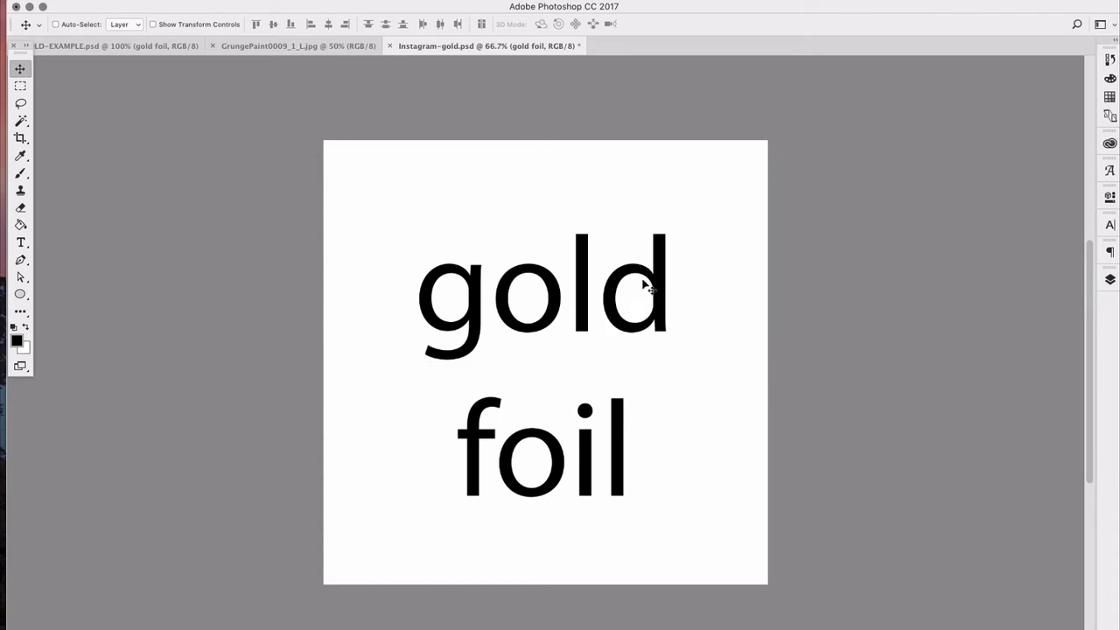
{"action": "mouse_move", "coordinate": [643, 285]}
{"action": "left_mouse_down"}
{"action": "mouse_move", "coordinate": [633, 282]}
{"action": "mouse_move", "coordinate": [650, 282]}
{"action": "left_mouse_up"}
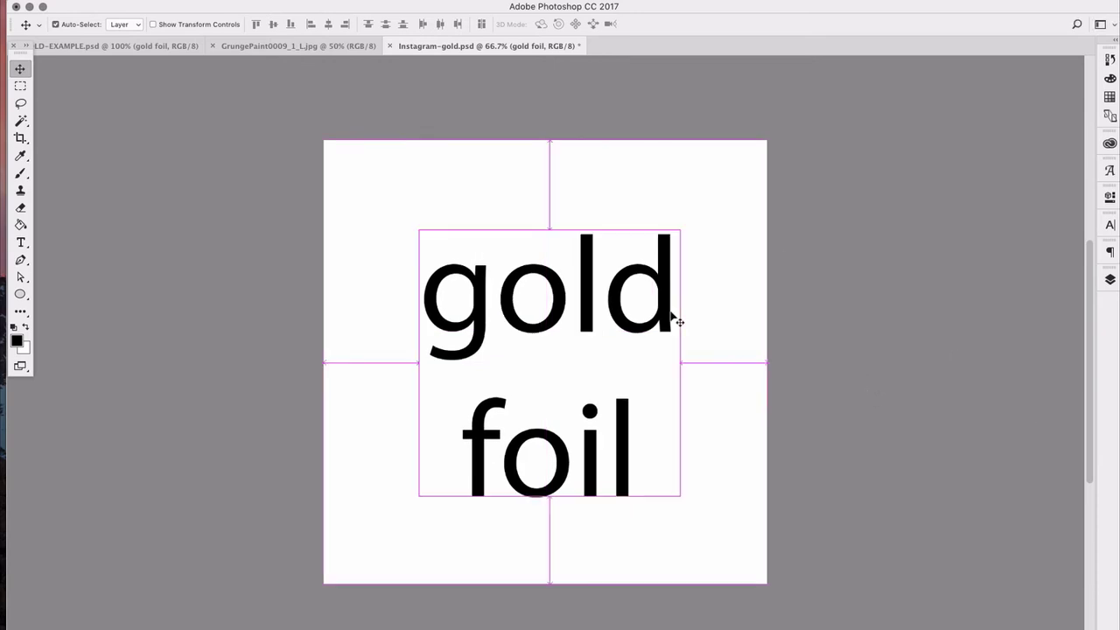
{"action": "key", "text": "super+s"}
{"action": "left_click", "coordinate": [704, 280]}
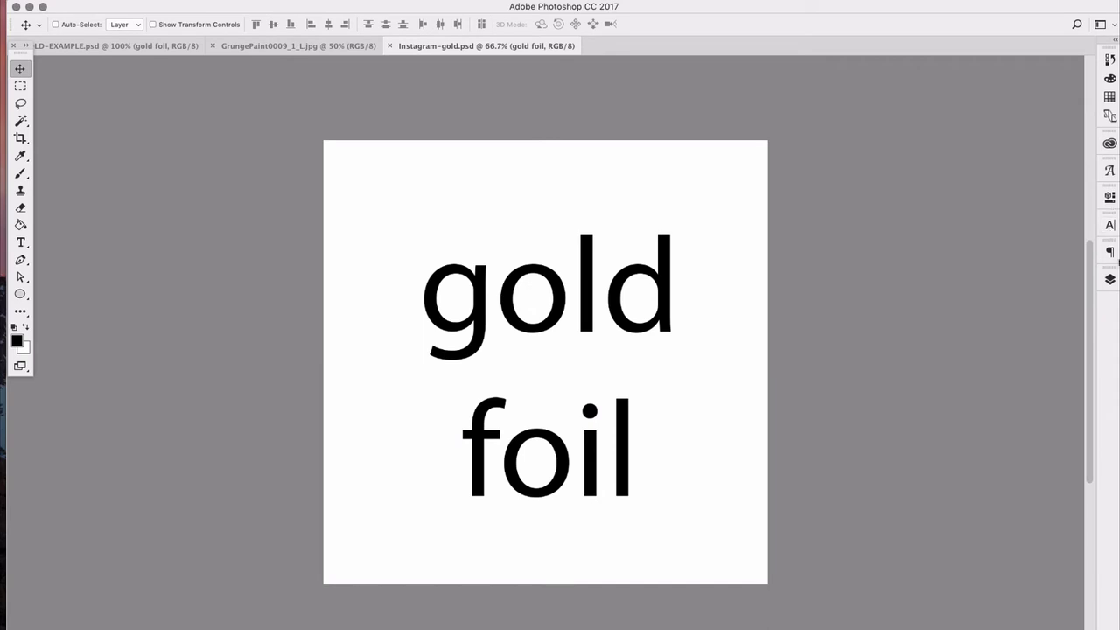
Set the font size of the "gold foil" text to 308 pt.
{"action": "left_click", "coordinate": [1109, 226]}
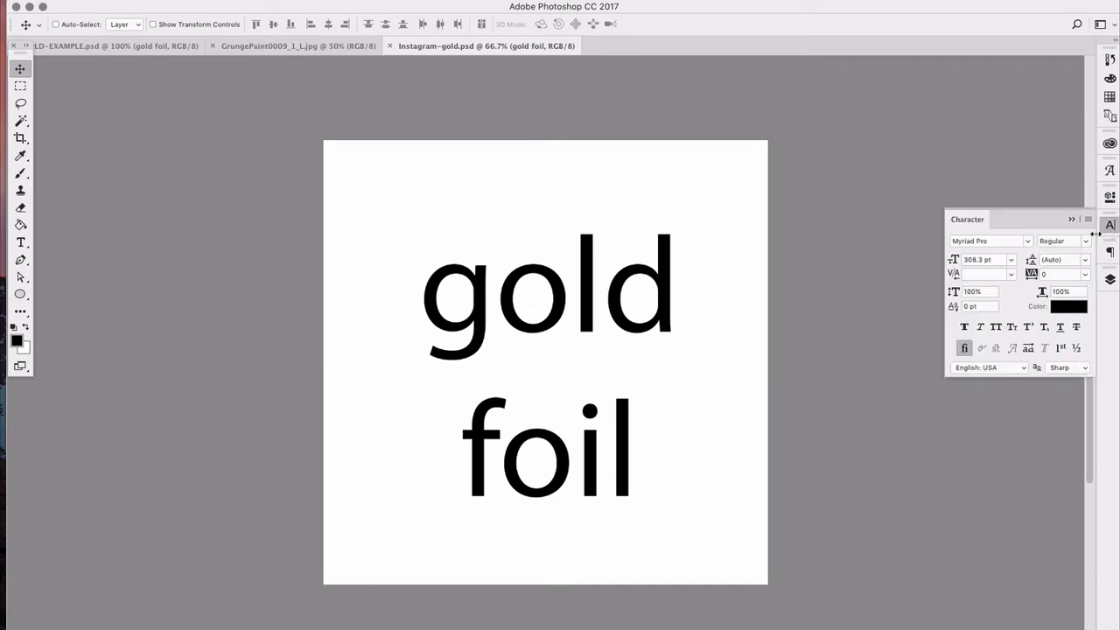
{"action": "left_click", "coordinate": [998, 259]}
{"action": "type", "text": "308"}
{"action": "key", "text": "Return"}
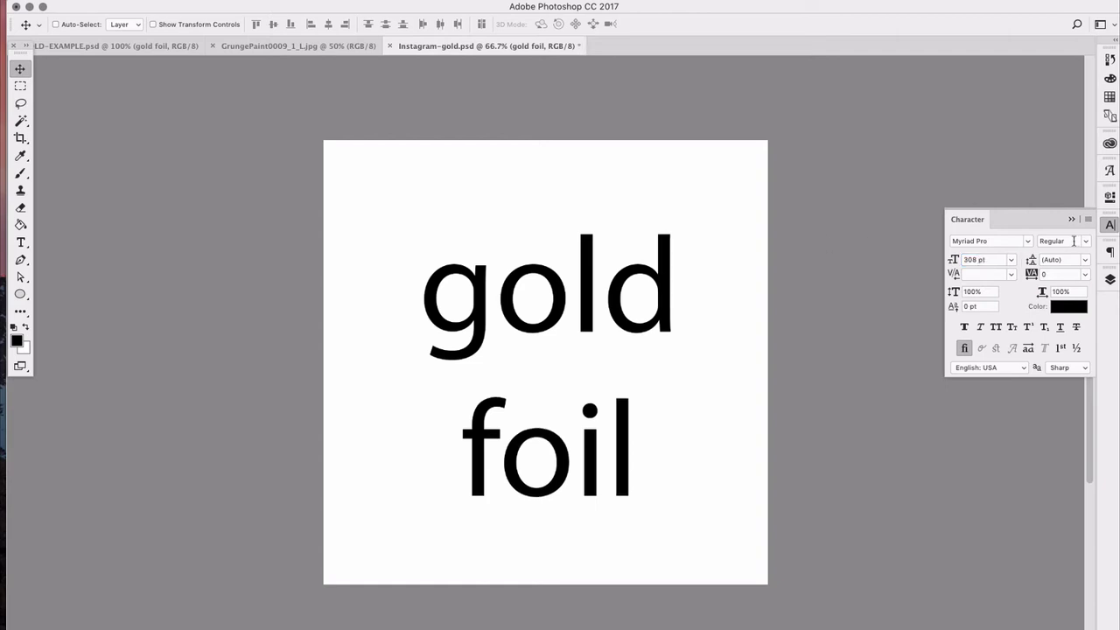
Try the Strangelove Pen font on the "gold foil" text and change it to Willona Regular.
{"action": "left_click", "coordinate": [1026, 242]}
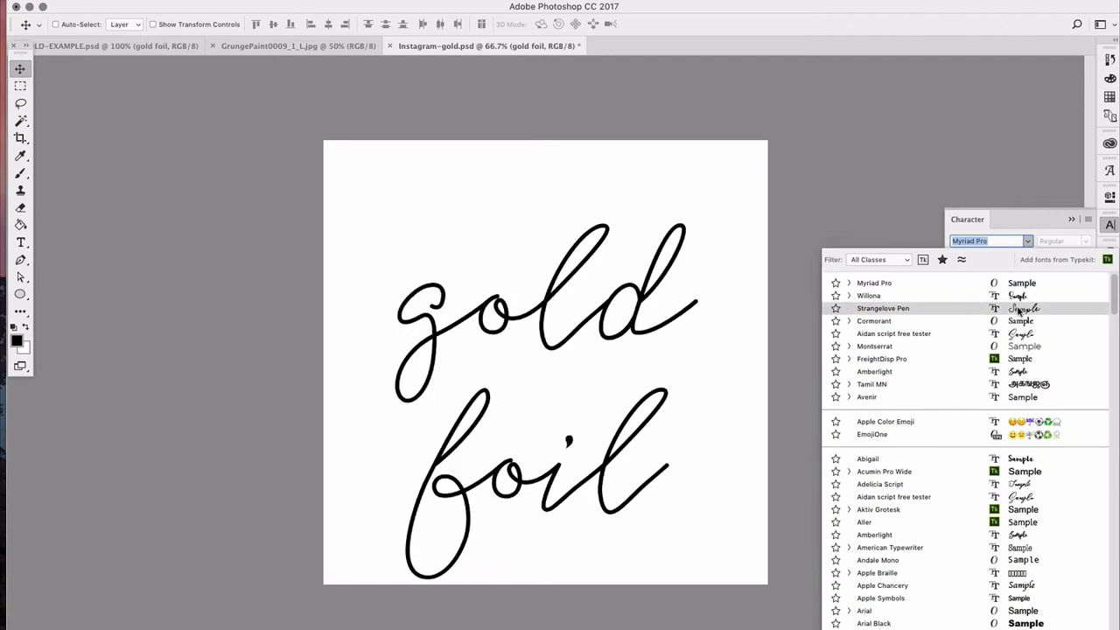
{"action": "left_click", "coordinate": [1020, 310]}
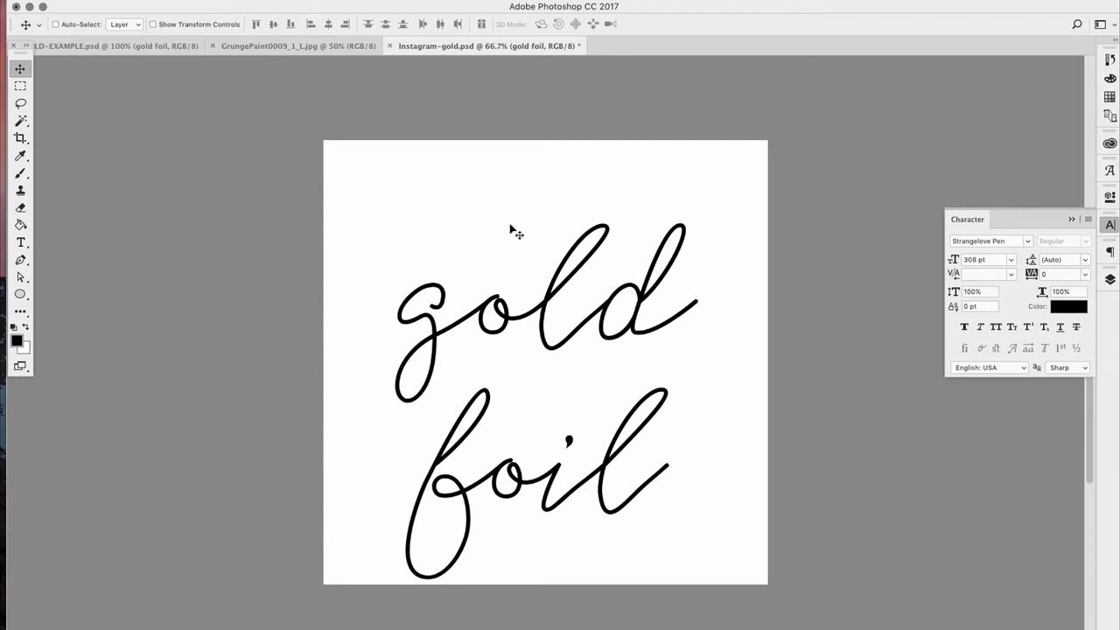
{"action": "left_click", "coordinate": [1028, 242]}
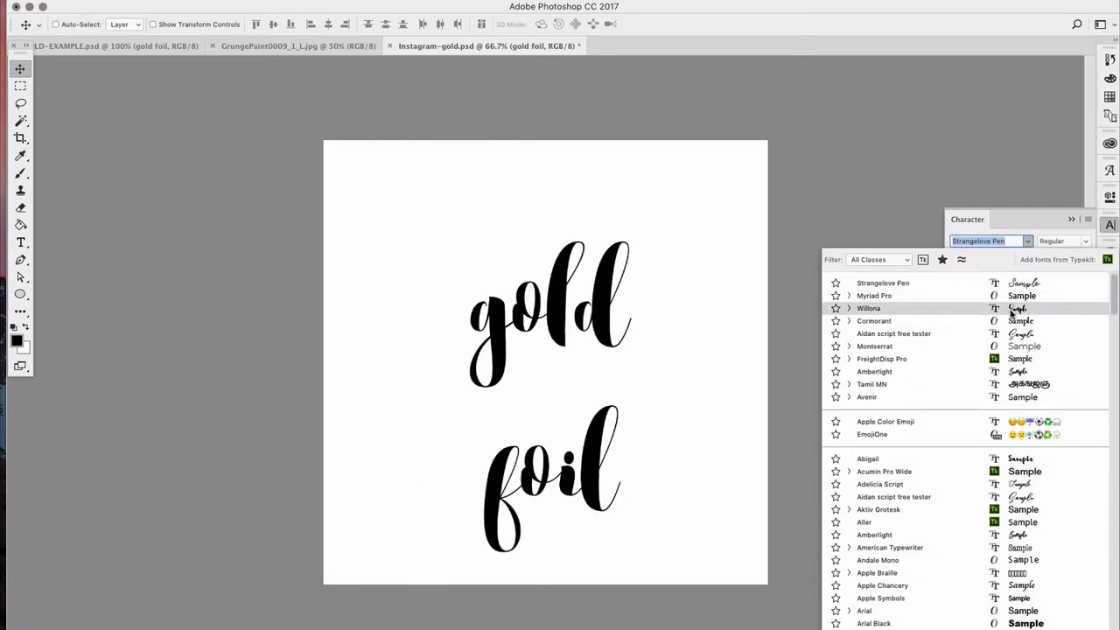
{"action": "left_click", "coordinate": [1012, 312]}
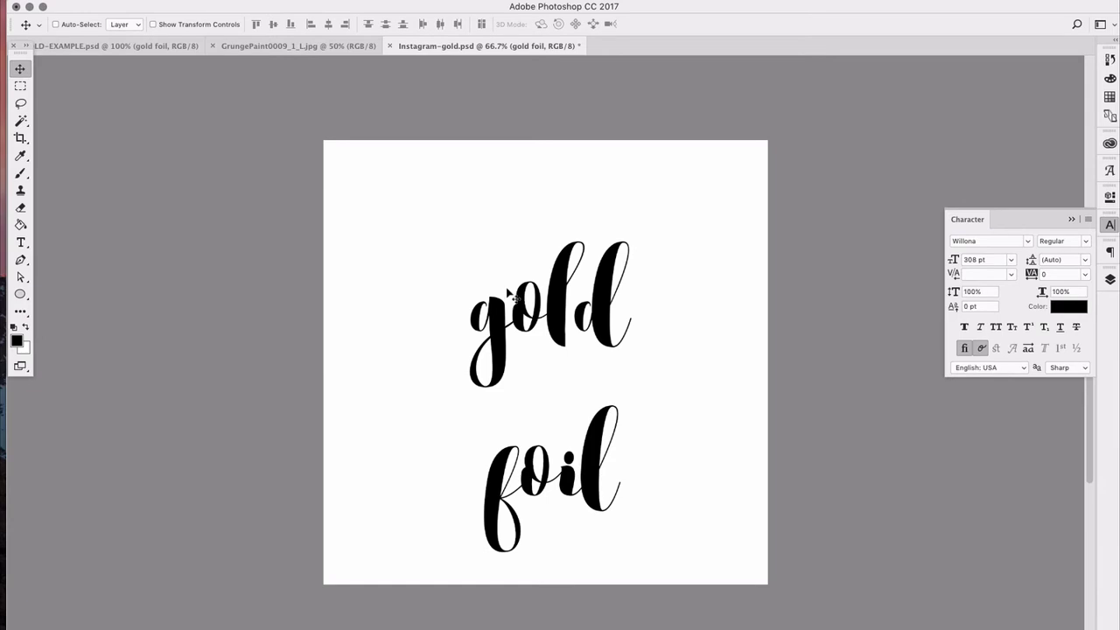
{"action": "left_click", "coordinate": [508, 387]}
{"action": "left_click_drag", "start_coordinate": [579, 279], "coordinate": [580, 285]}
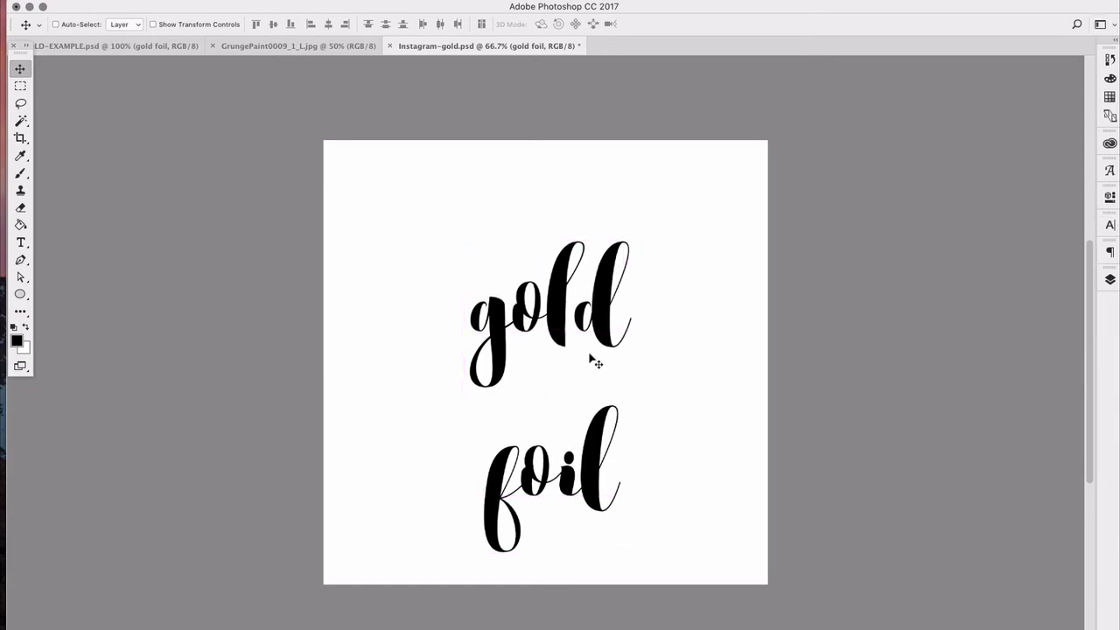
Move the "gold foil" text up to centre it vertically on the canvas.
{"action": "left_click_drag", "start_coordinate": [598, 331], "coordinate": [596, 294]}
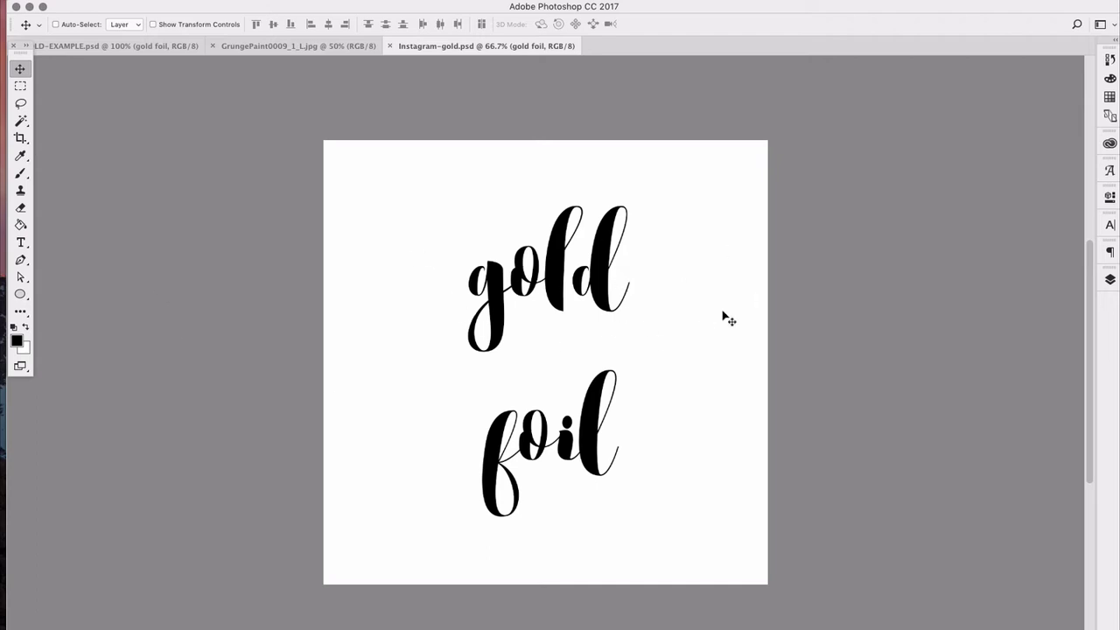
View the gold texture image, switch to the Creative Market page in Chrome and examine the numbered Goldish Kit gold style samples.
{"action": "left_click", "coordinate": [248, 46]}
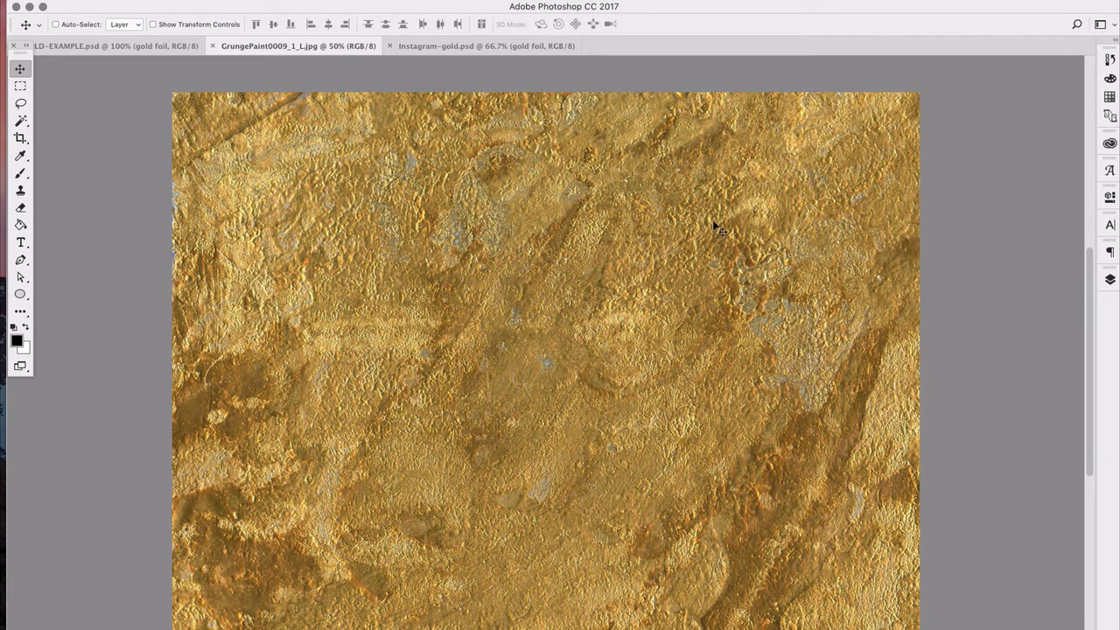
{"action": "key", "text": "ctrl+Up"}
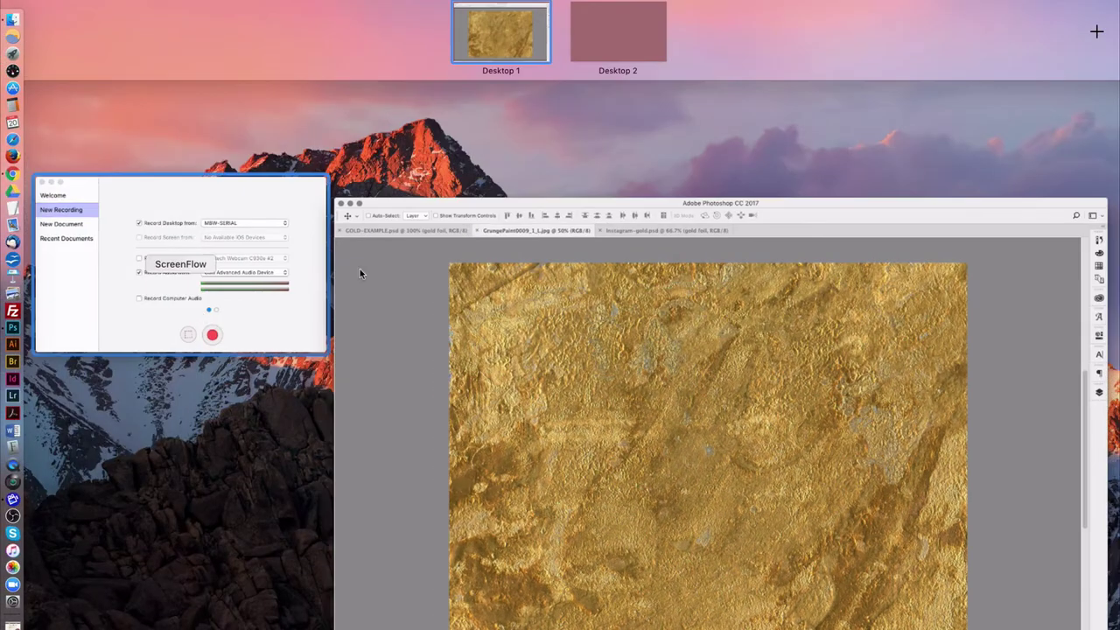
{"action": "key", "text": "ctrl+Up"}
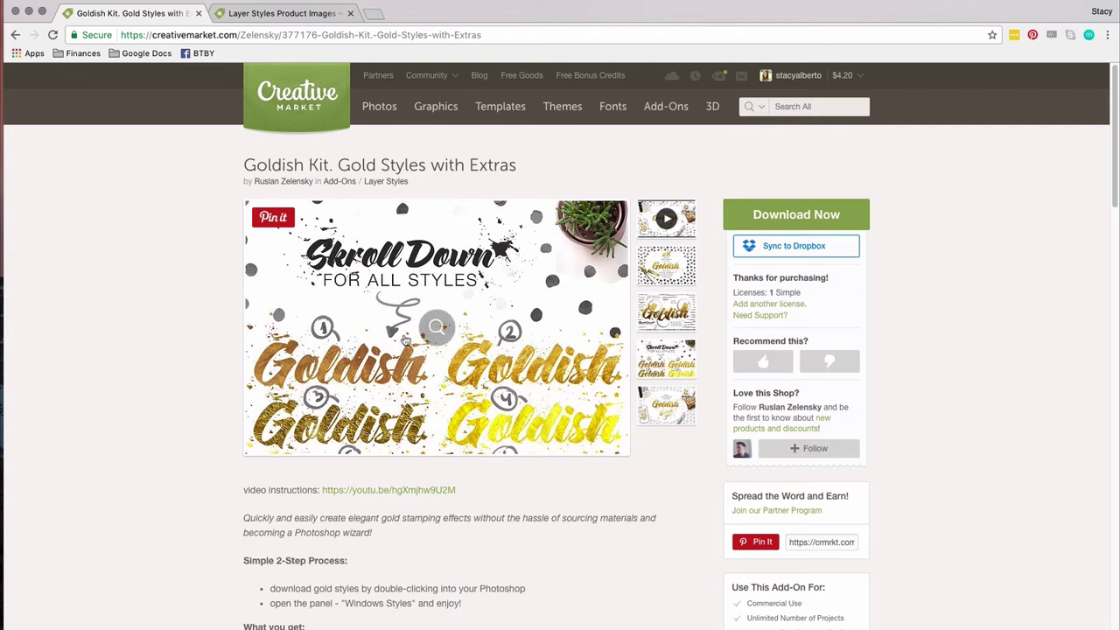
{"action": "left_click", "coordinate": [437, 326]}
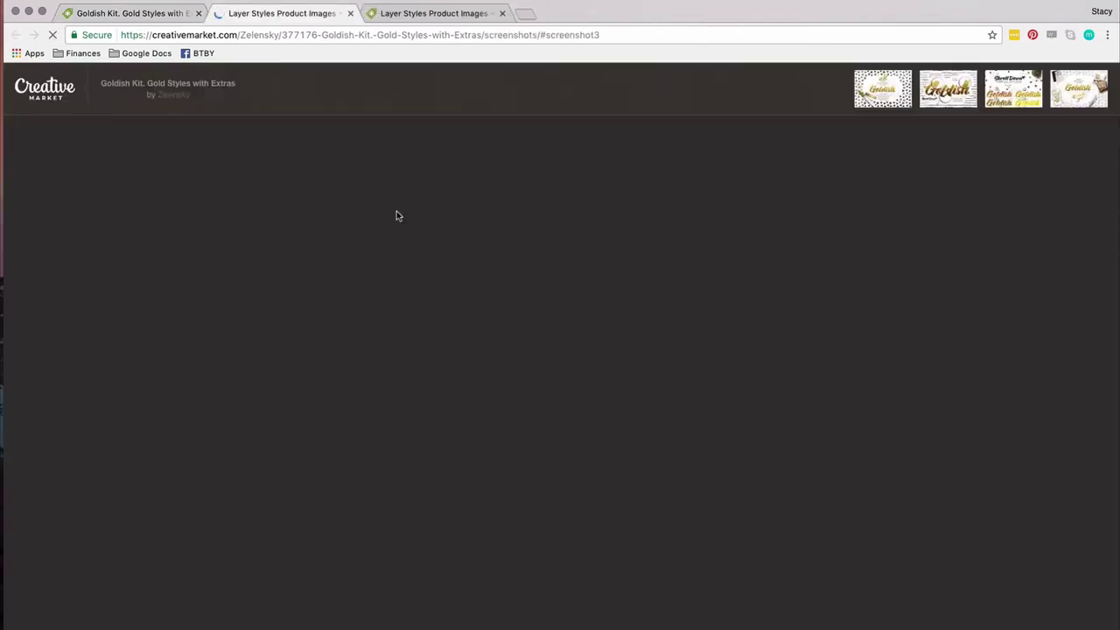
{"action": "scroll", "coordinate": [313, 278], "scroll_direction": "down", "scroll_amount": 15}
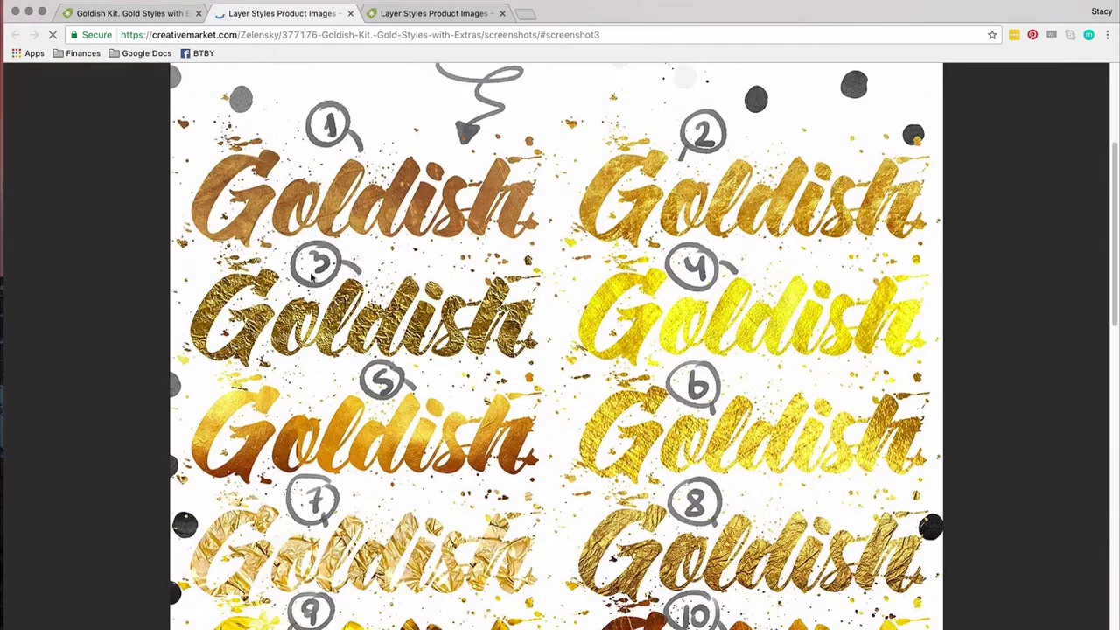
{"action": "scroll", "coordinate": [340, 298], "scroll_direction": "down", "scroll_amount": 6}
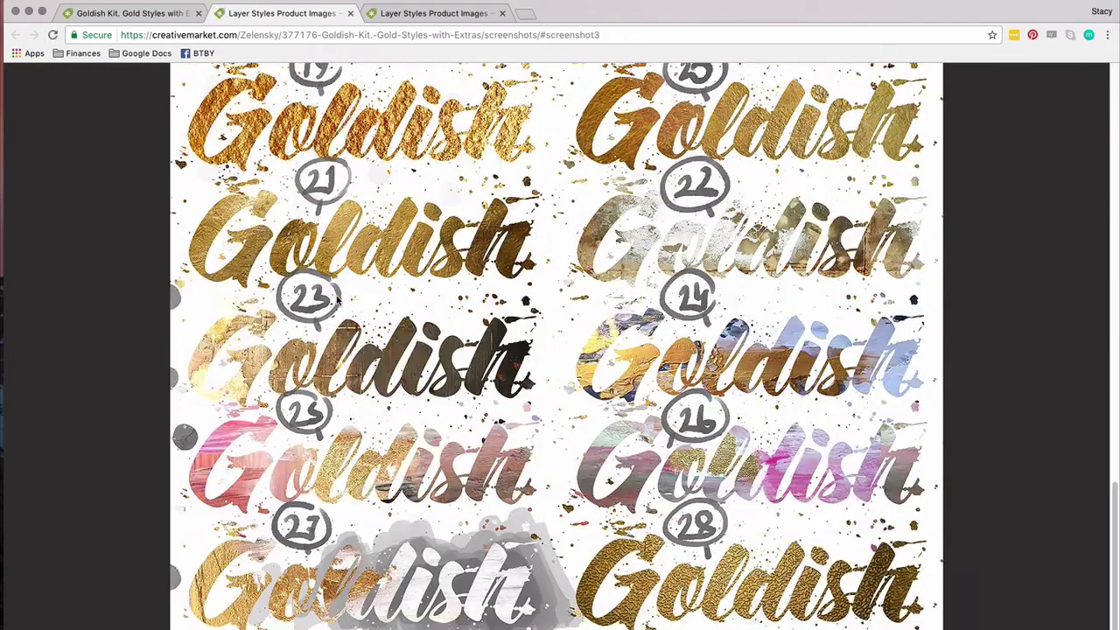
{"action": "scroll", "coordinate": [673, 462], "scroll_direction": "up", "scroll_amount": 5}
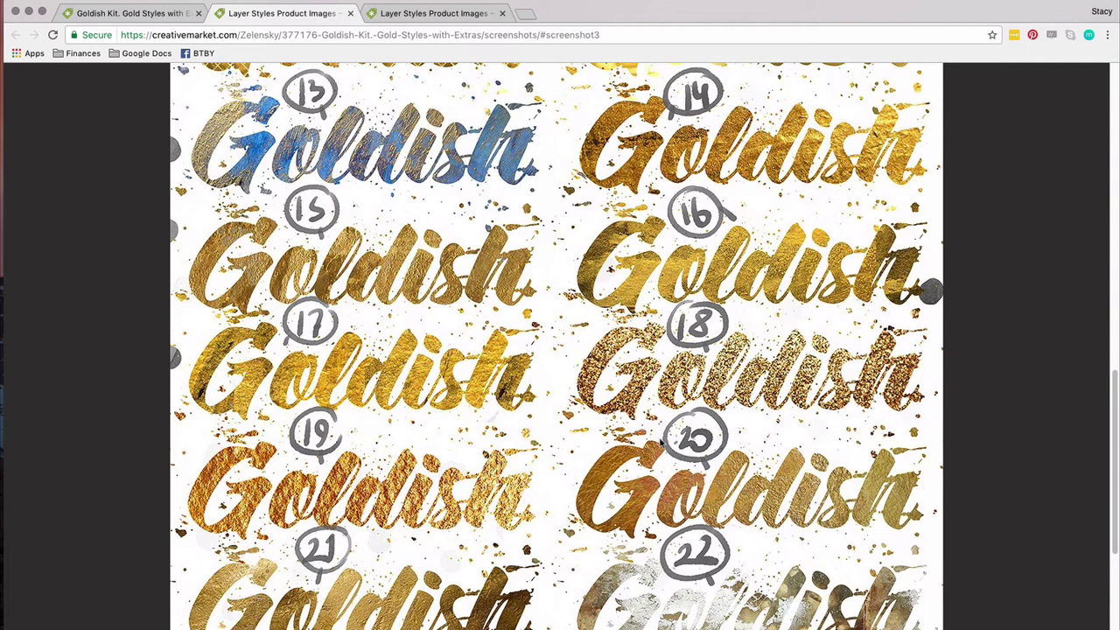
{"action": "scroll", "coordinate": [665, 399], "scroll_direction": "up", "scroll_amount": 8}
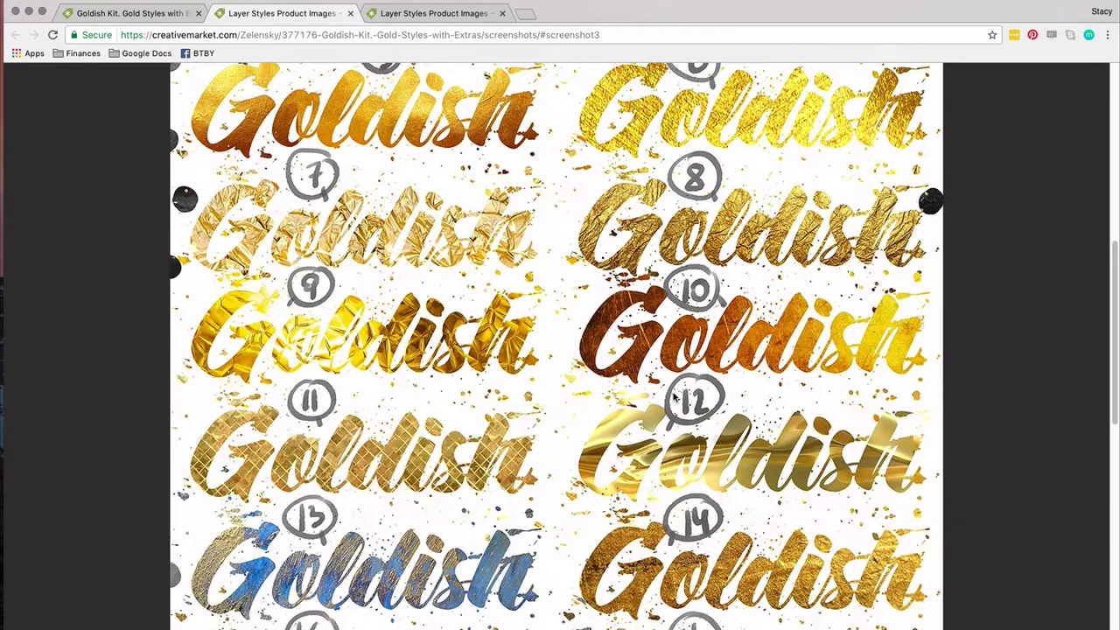
{"action": "scroll", "coordinate": [437, 450], "scroll_direction": "up", "scroll_amount": 4}
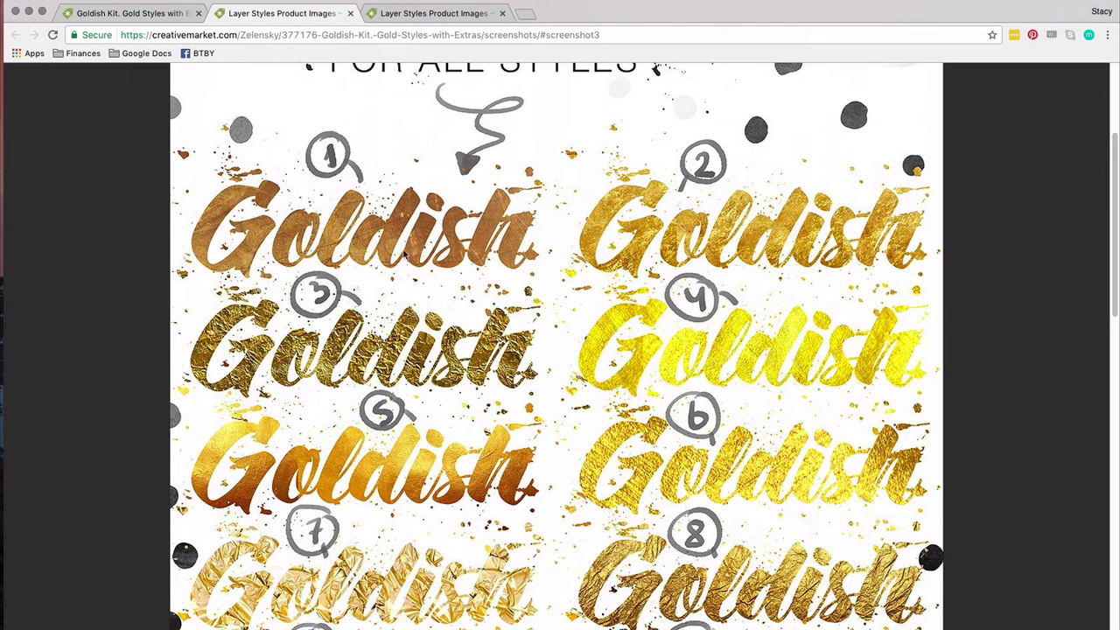
{"action": "scroll", "coordinate": [439, 238], "scroll_direction": "down", "scroll_amount": 8}
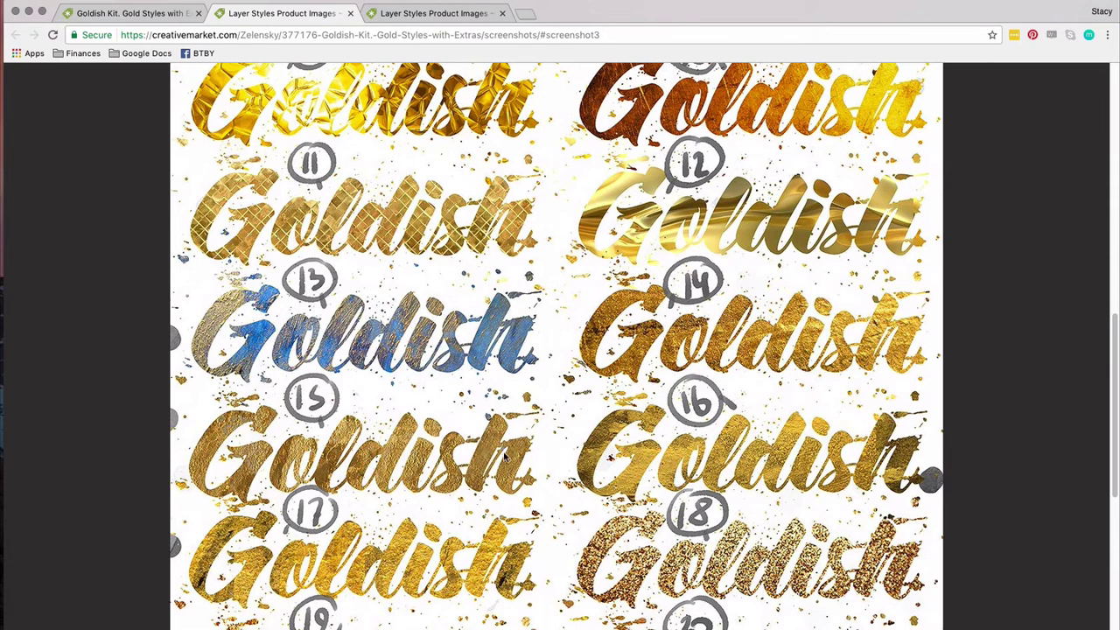
{"action": "scroll", "coordinate": [384, 464], "scroll_direction": "up", "scroll_amount": 10}
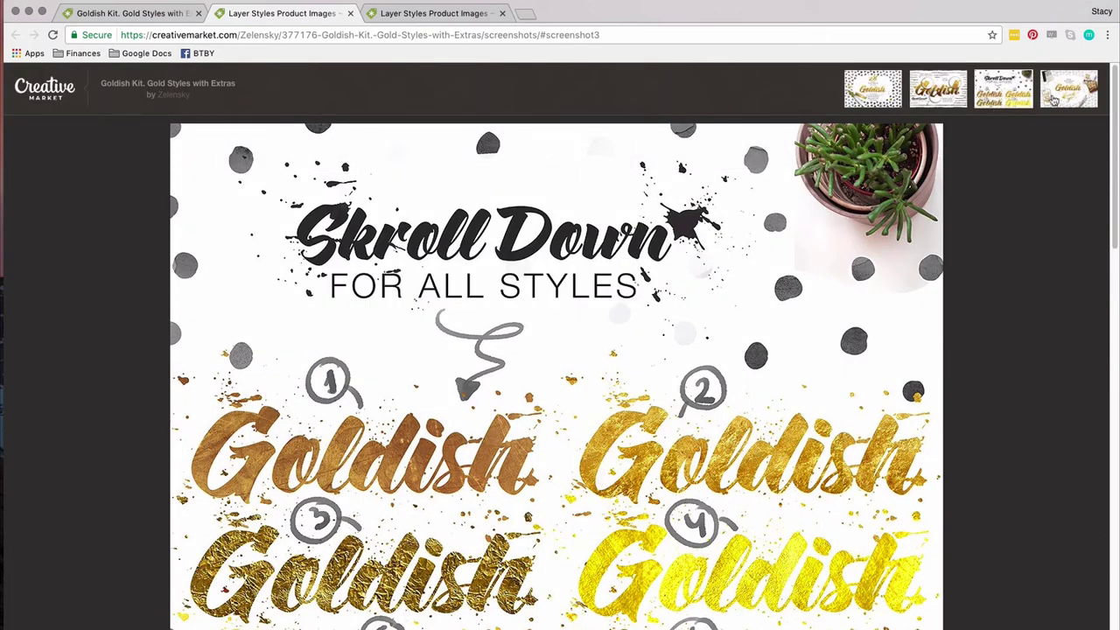
View the other Goldish Kit product images and close the product image page.
{"action": "left_click", "coordinate": [952, 92]}
{"action": "left_click", "coordinate": [1066, 97]}
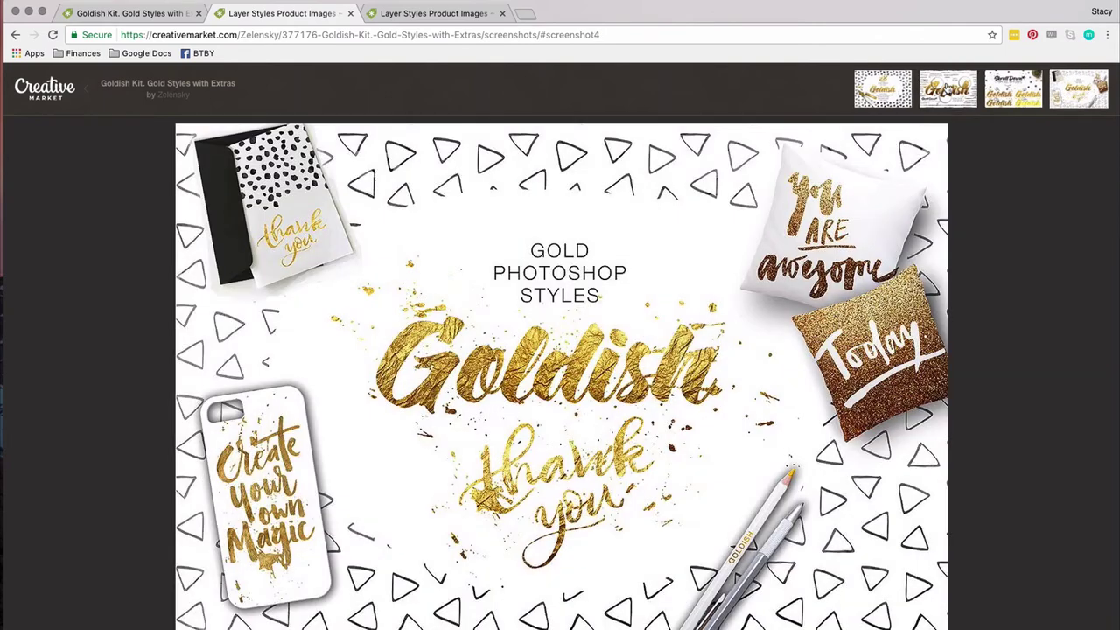
{"action": "left_click", "coordinate": [948, 89]}
{"action": "scroll", "coordinate": [886, 372], "scroll_direction": "down", "scroll_amount": 10}
{"action": "left_click", "coordinate": [350, 14]}
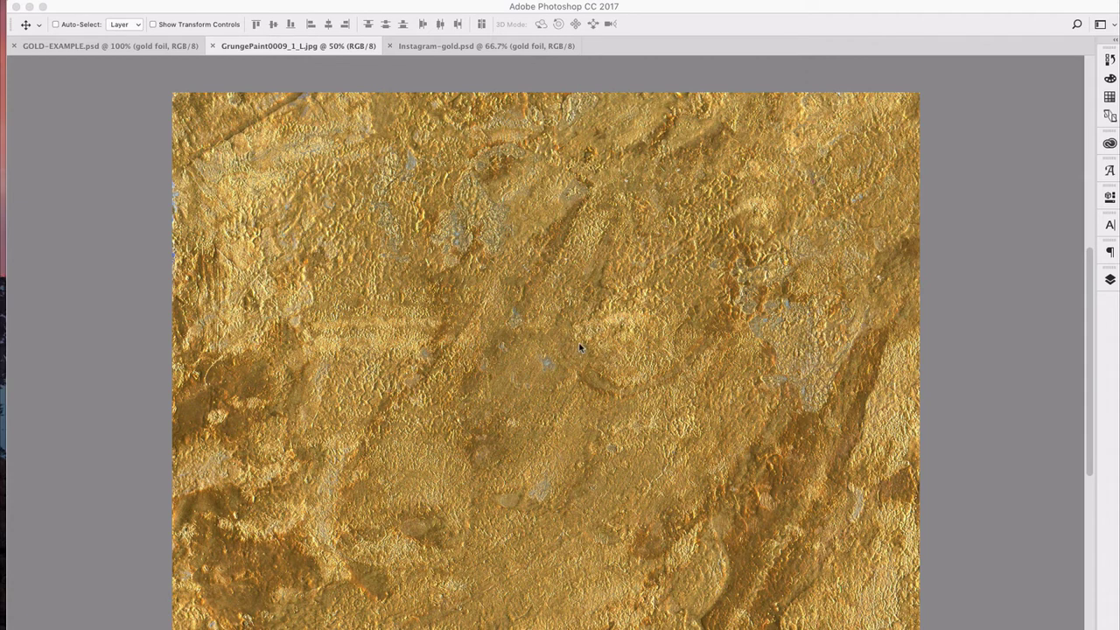
Copy the whole GrungePaint0009_1_L.jpg gold texture in Photoshop and paste it into Instagram-gold.psd as a new layer.
{"action": "left_click", "coordinate": [338, 236]}
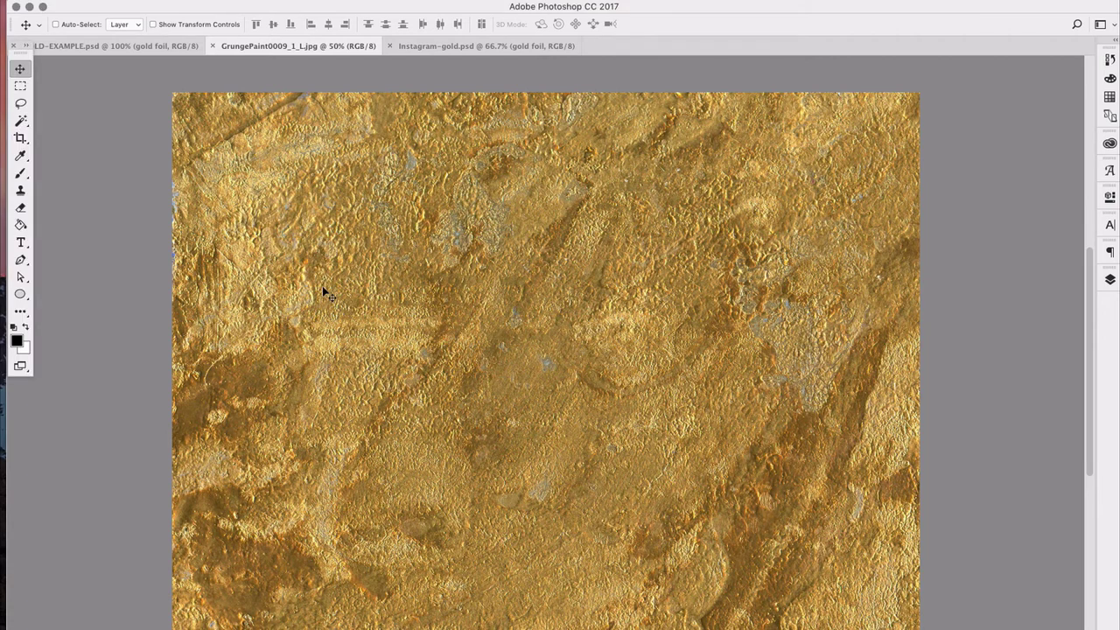
{"action": "key", "text": "super+a"}
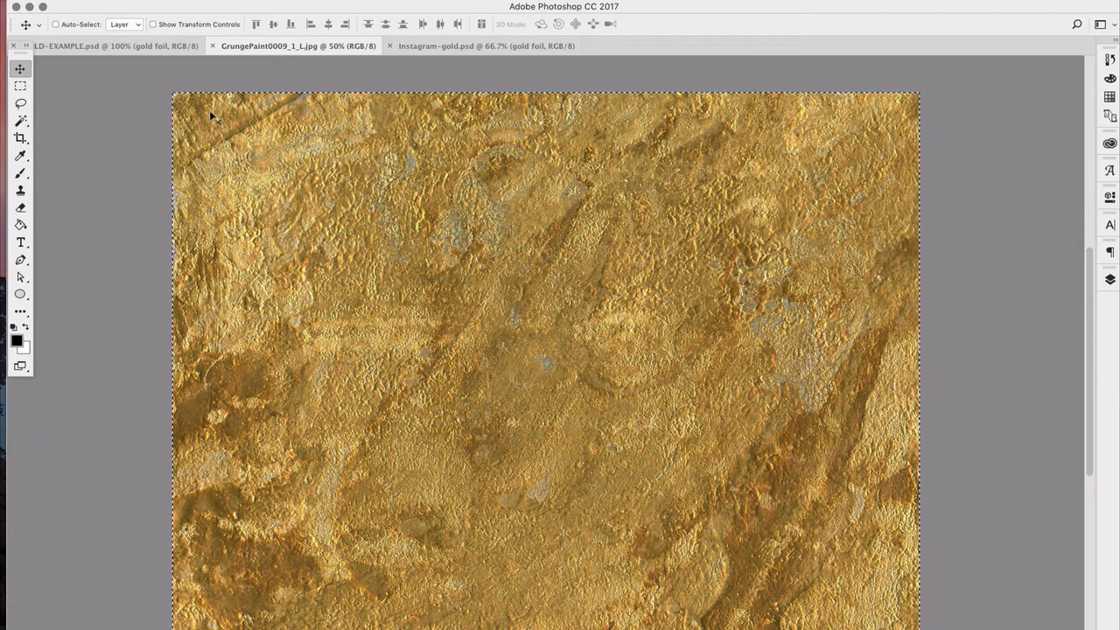
{"action": "left_click", "coordinate": [544, 49]}
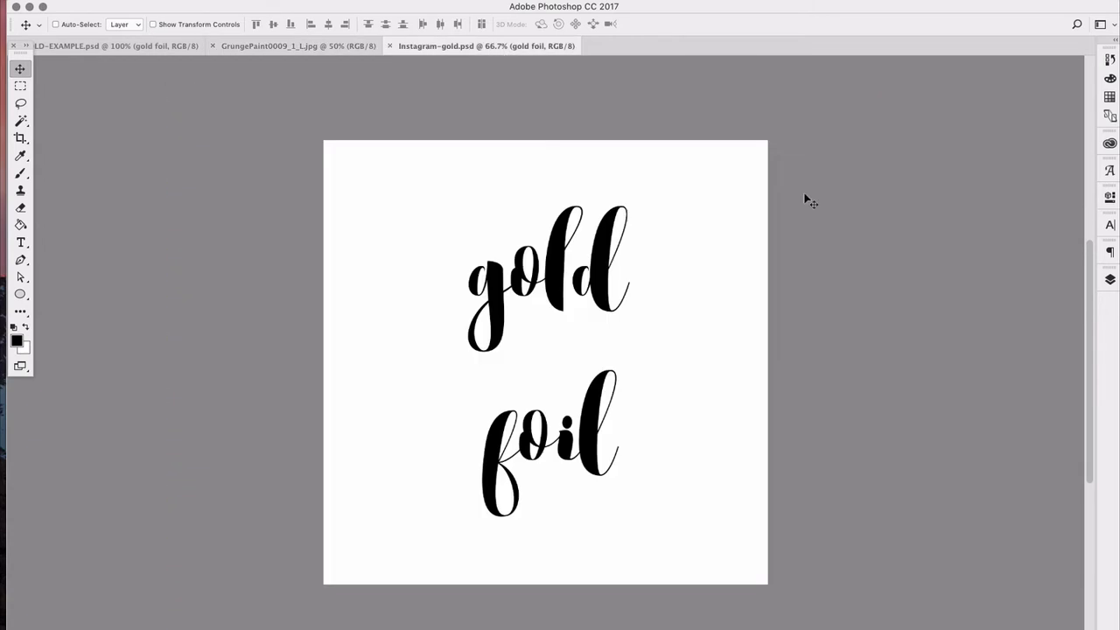
{"action": "key", "text": "super+v"}
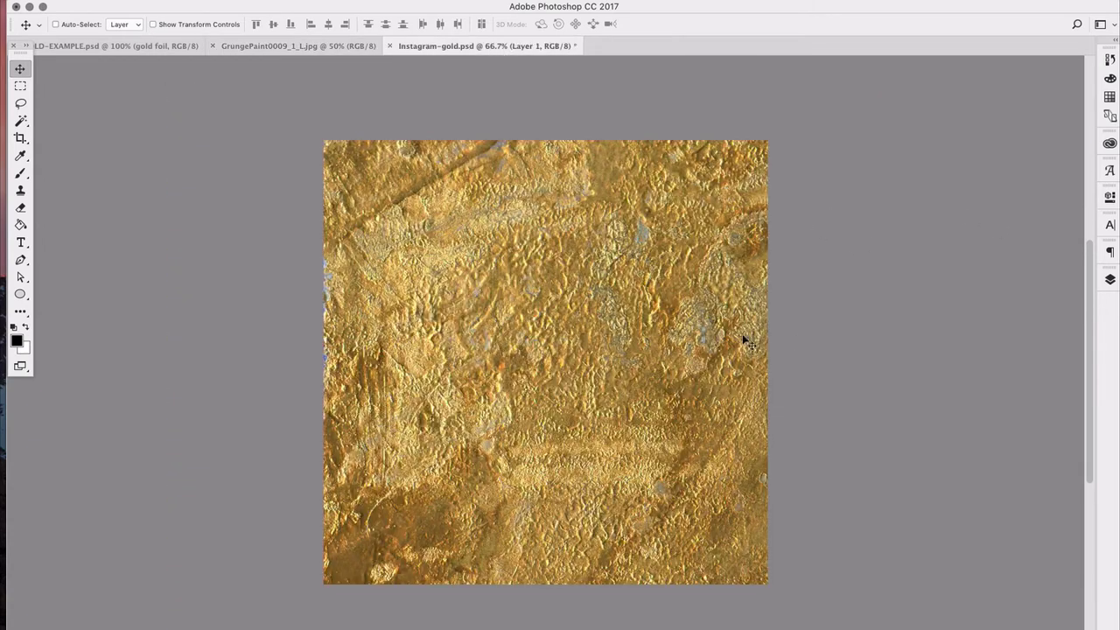
Hide and show the gold texture layer to compare it with the text, and clip it to the "gold foil" text layer.
{"action": "left_click", "coordinate": [1110, 280]}
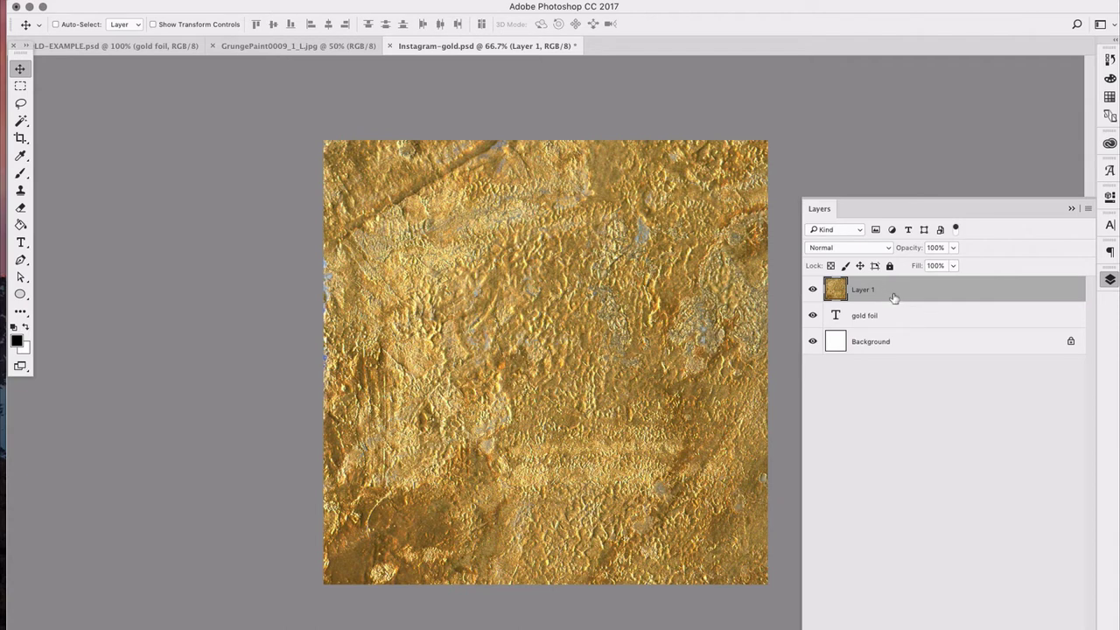
{"action": "left_click", "coordinate": [813, 290]}
{"action": "left_click", "coordinate": [814, 291]}
{"action": "left_click", "coordinate": [813, 290]}
{"action": "left_click", "coordinate": [814, 290]}
{"action": "left_click", "coordinate": [813, 292]}
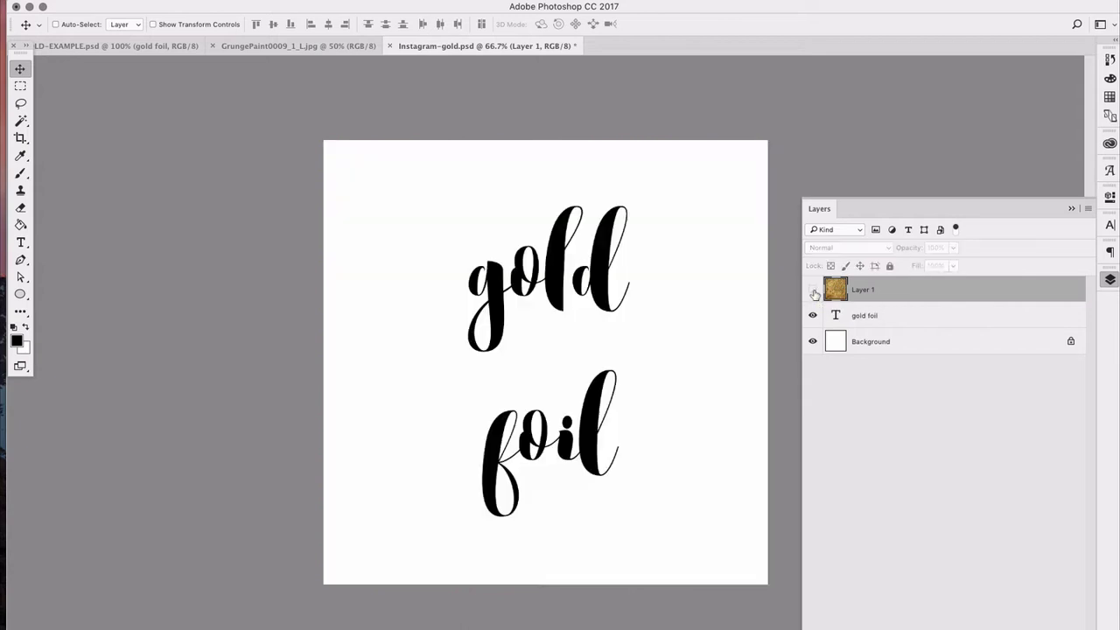
{"action": "left_click", "coordinate": [813, 291]}
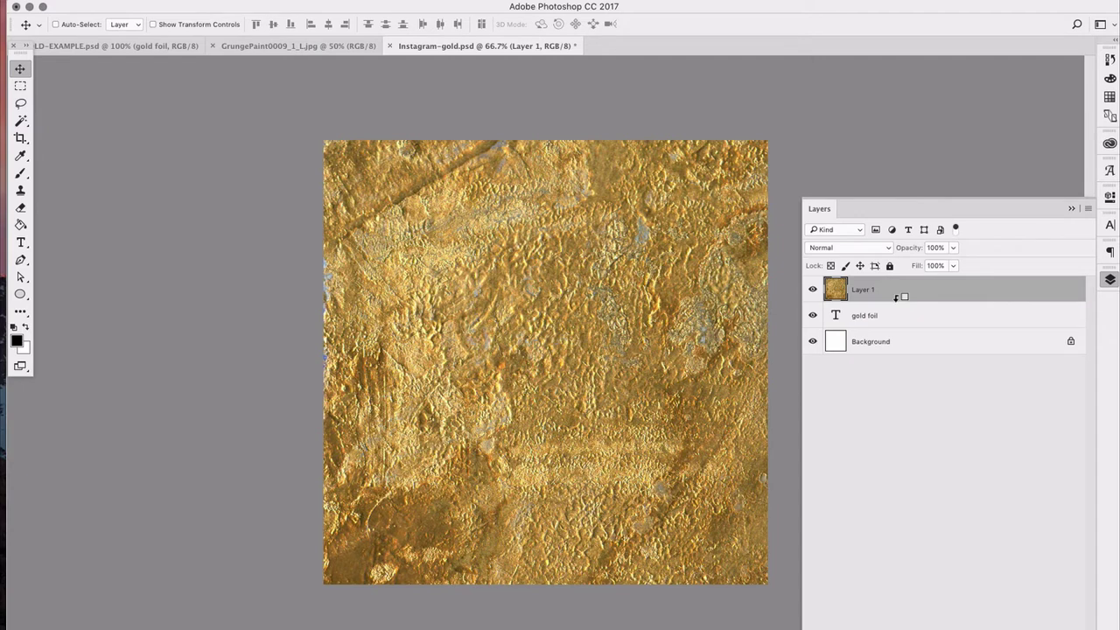
{"action": "left_click", "coordinate": [897, 297], "text": "alt"}
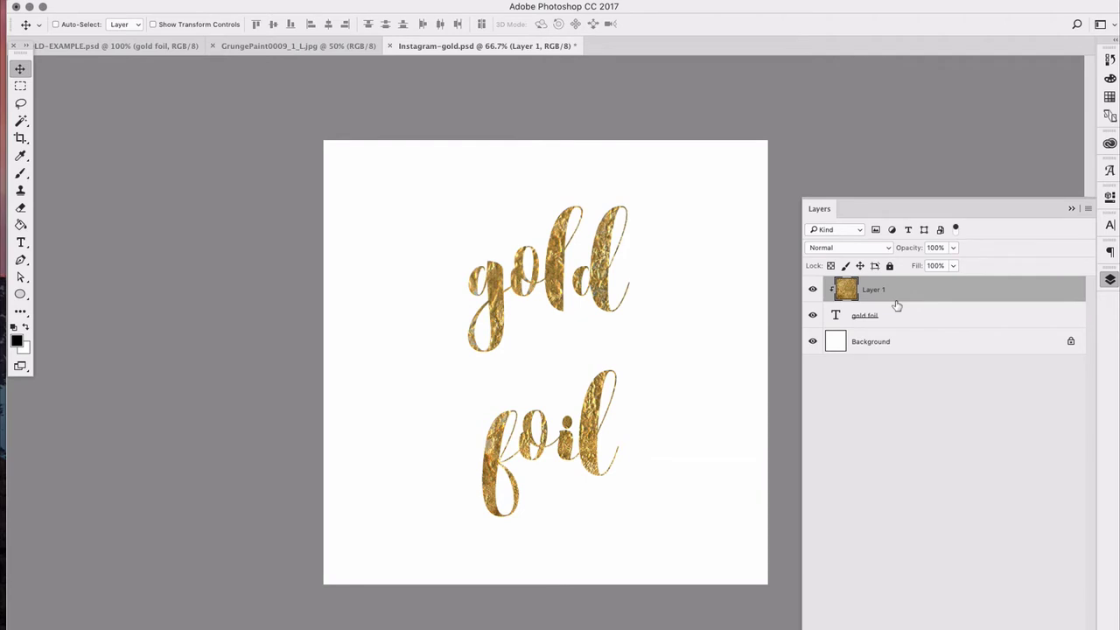
{"action": "key", "text": "super+1"}
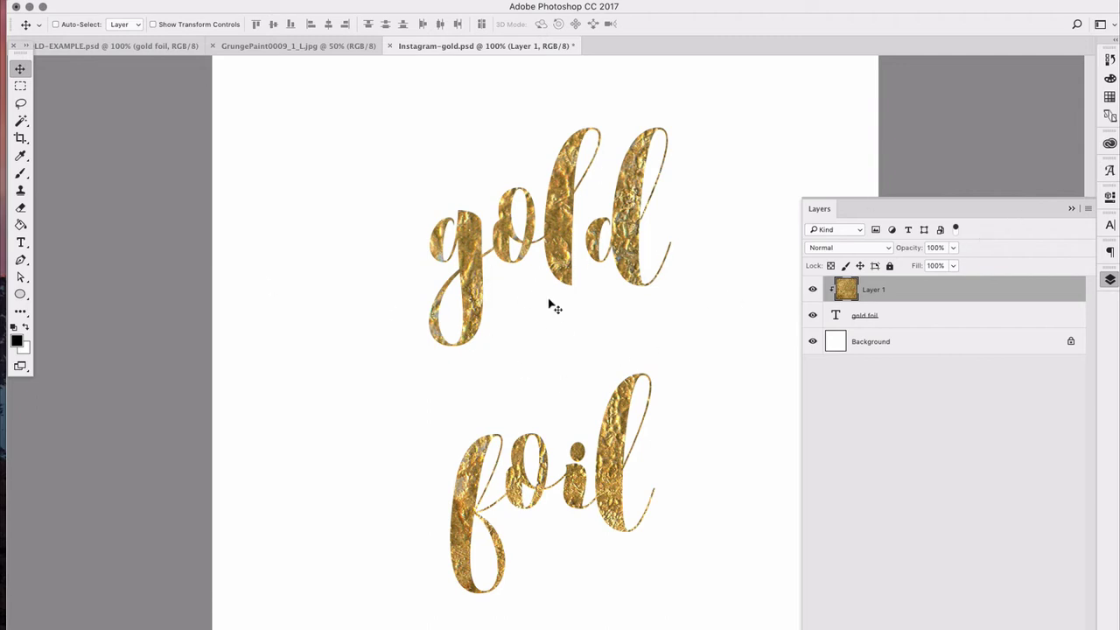
Scale the clipped gold texture down to about 45.5% with Free Transform and position it so it covers the whole lettering.
{"action": "key", "text": "super"}
{"action": "key", "text": "super+minus"}
{"action": "key", "text": "super+minus"}
{"action": "key", "text": "super+minus"}
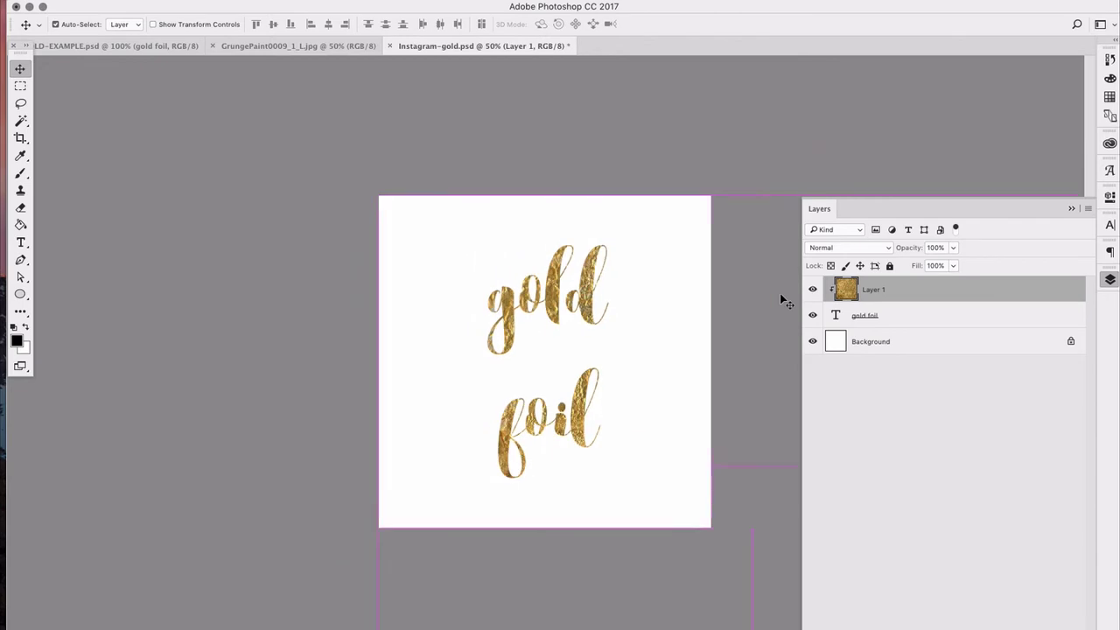
{"action": "key", "text": "super+minus"}
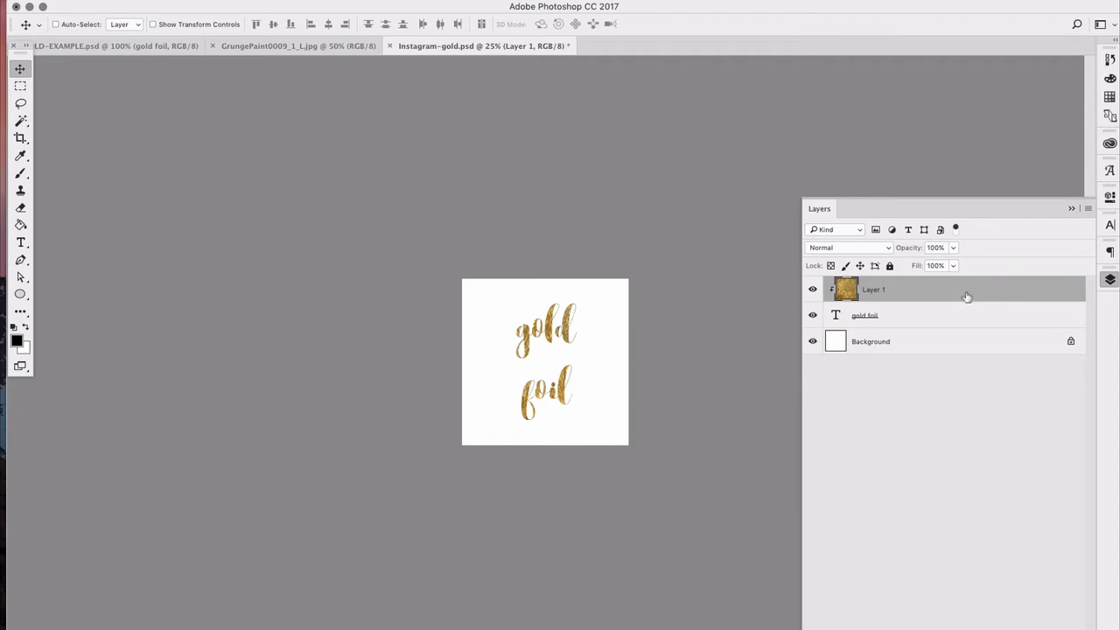
{"action": "key", "text": "super+t"}
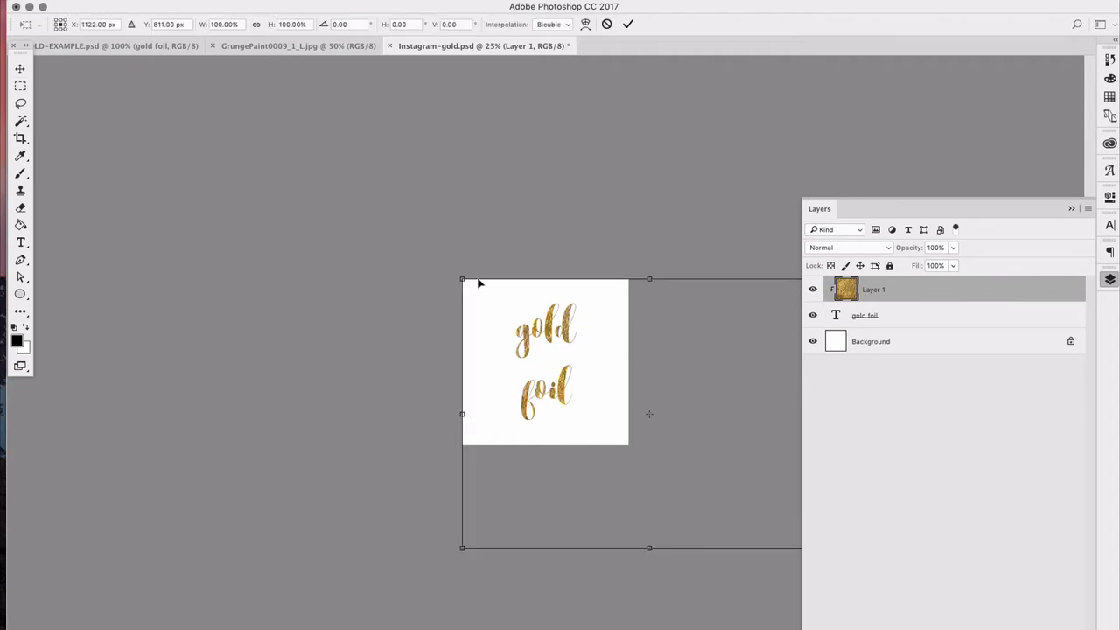
{"action": "left_click_drag", "start_coordinate": [464, 279], "coordinate": [680, 424]}
{"action": "left_click_drag", "start_coordinate": [806, 478], "coordinate": [598, 348]}
{"action": "left_click_drag", "start_coordinate": [467, 420], "coordinate": [457, 424]}
{"action": "key", "text": "super+equal"}
{"action": "key", "text": "super+equal"}
{"action": "key", "text": "super+equal"}
{"action": "key", "text": "super+equal"}
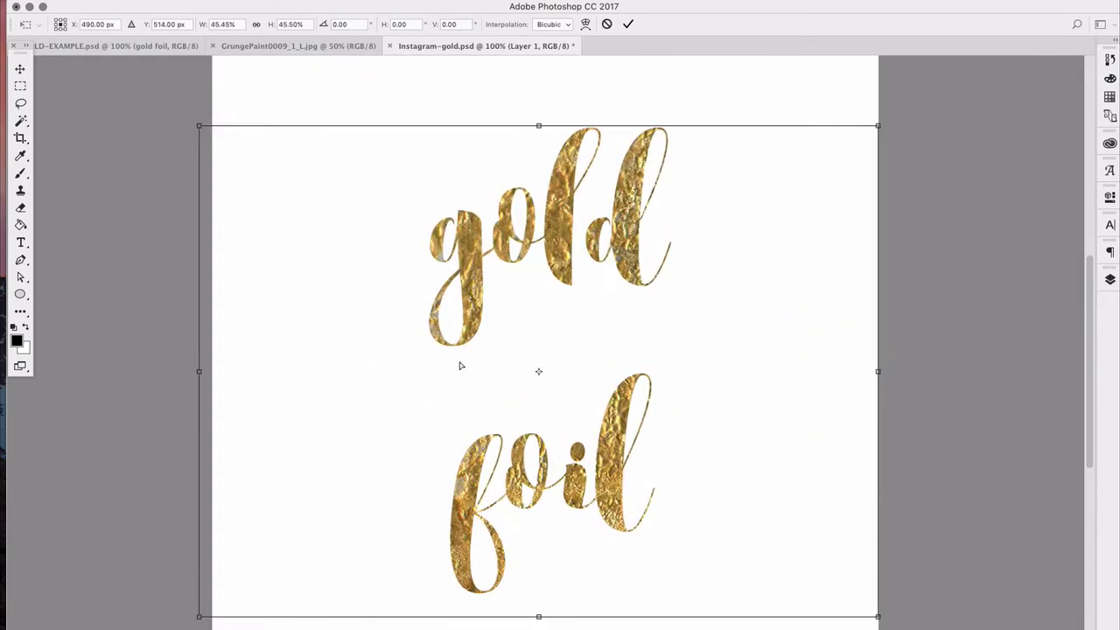
{"action": "key", "text": "super+equal"}
{"action": "key", "text": "super+minus"}
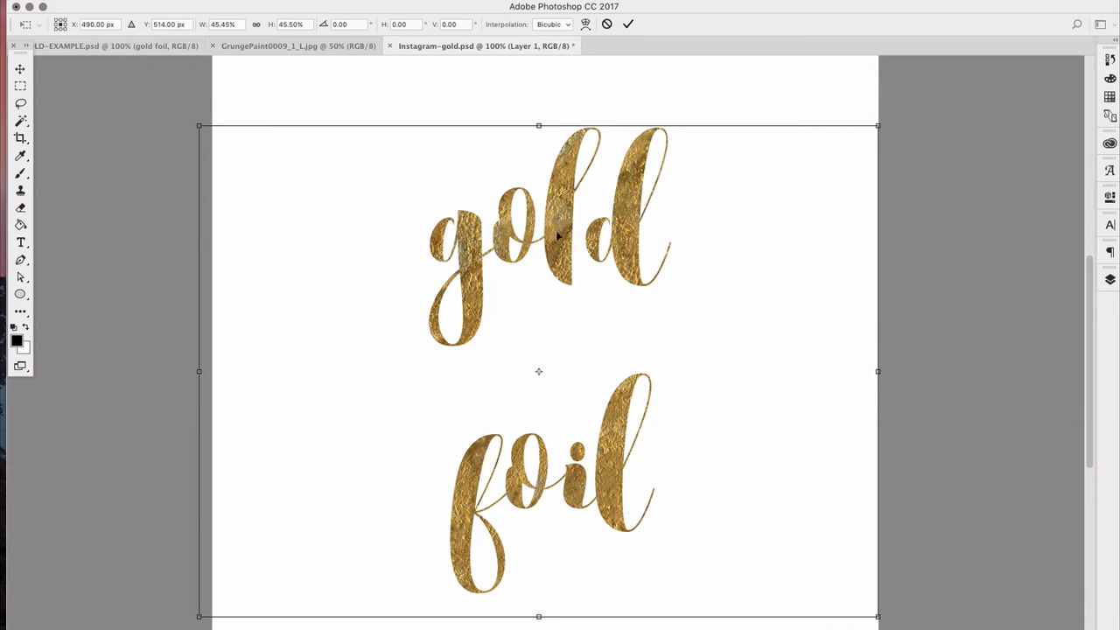
{"action": "key", "text": "Return"}
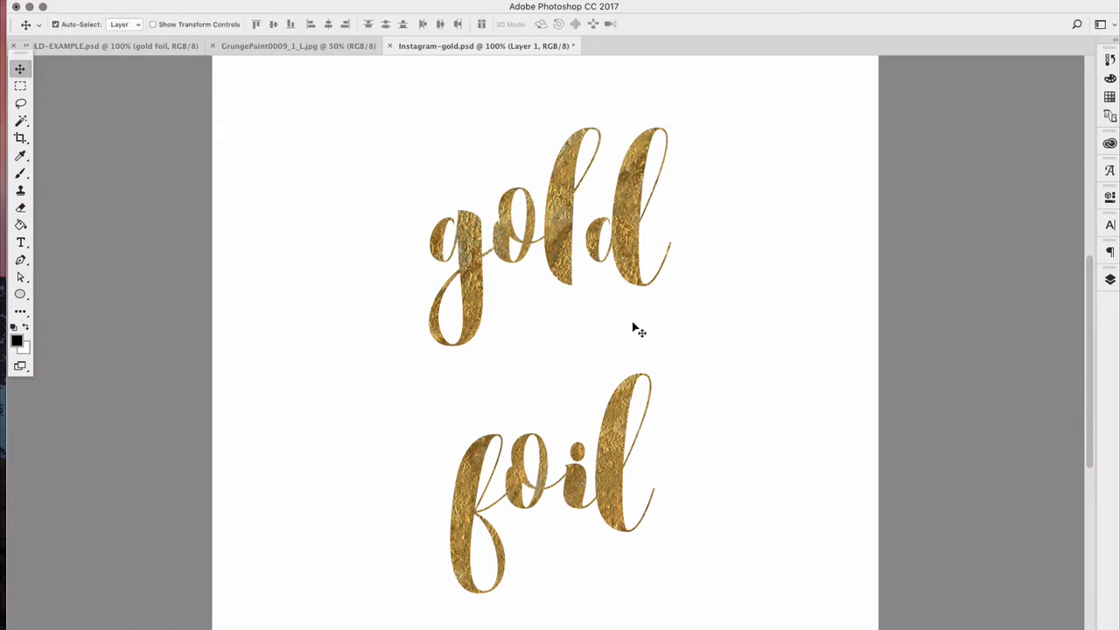
Undo and redo the texture scaling to compare both versions, and save the document.
{"action": "key", "text": "super+z"}
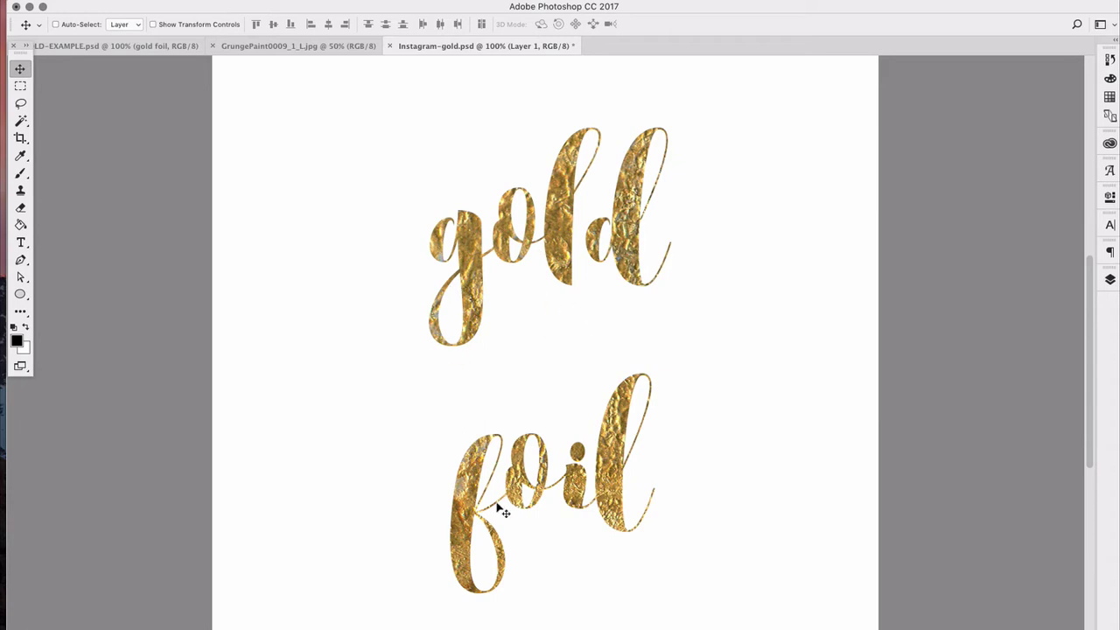
{"action": "left_click", "coordinate": [167, 1]}
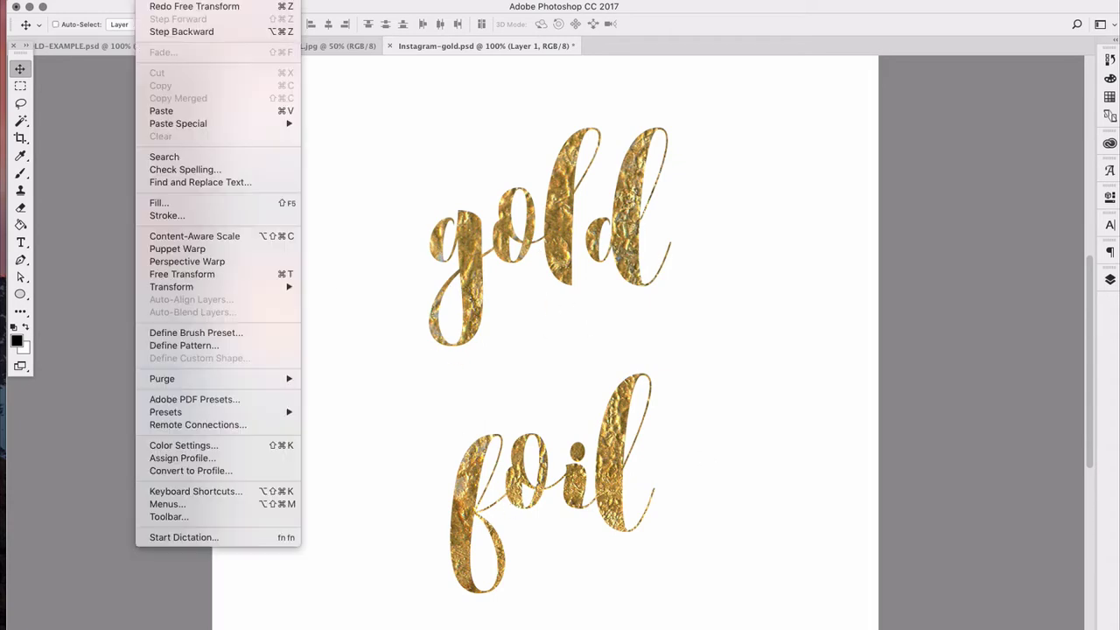
{"action": "left_click", "coordinate": [166, 9]}
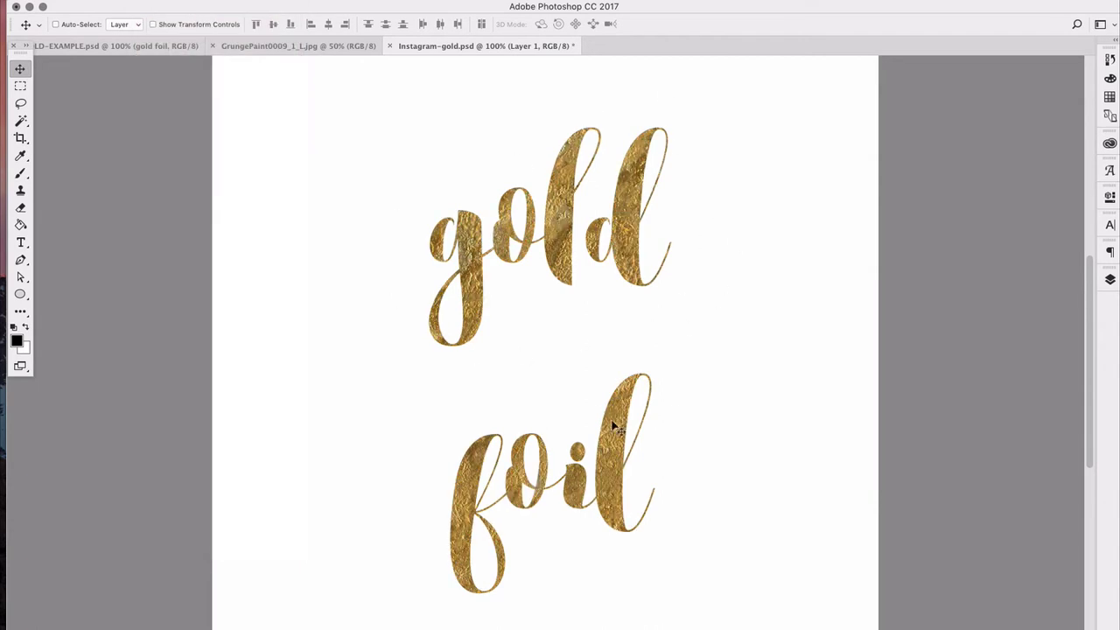
{"action": "key", "text": "super+s"}
{"action": "left_click", "coordinate": [1110, 280]}
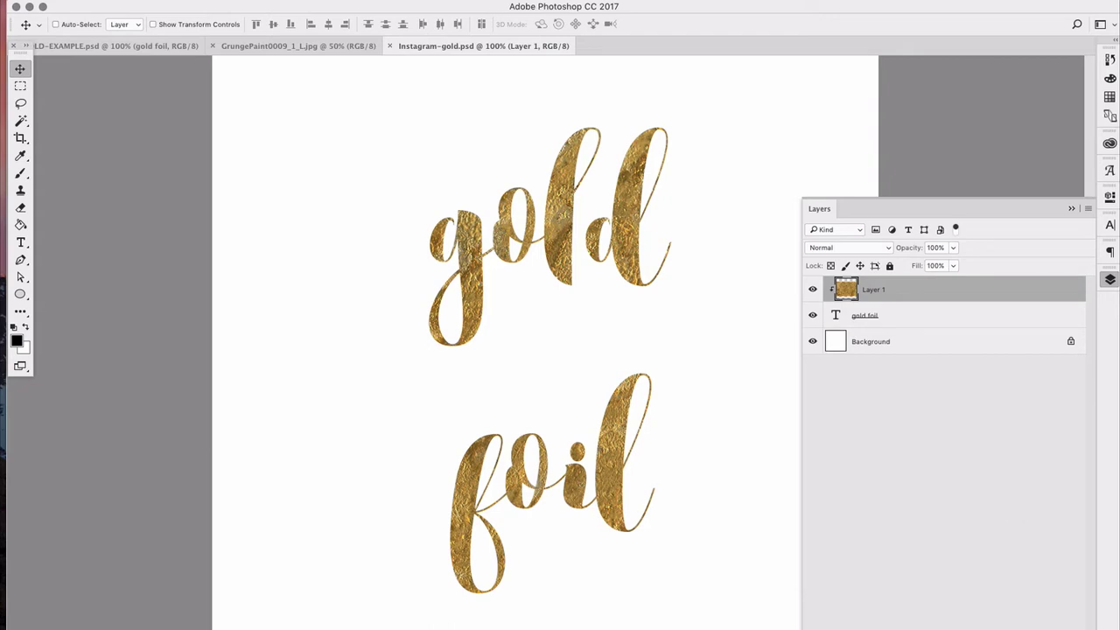
{"action": "left_click", "coordinate": [979, 629]}
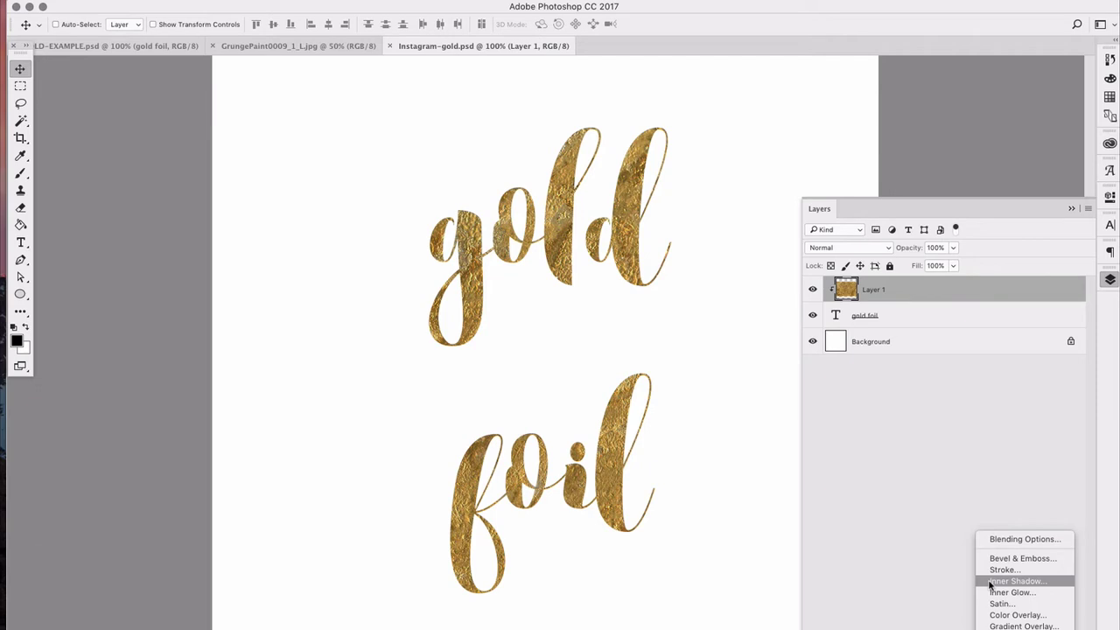
{"action": "left_click", "coordinate": [987, 580]}
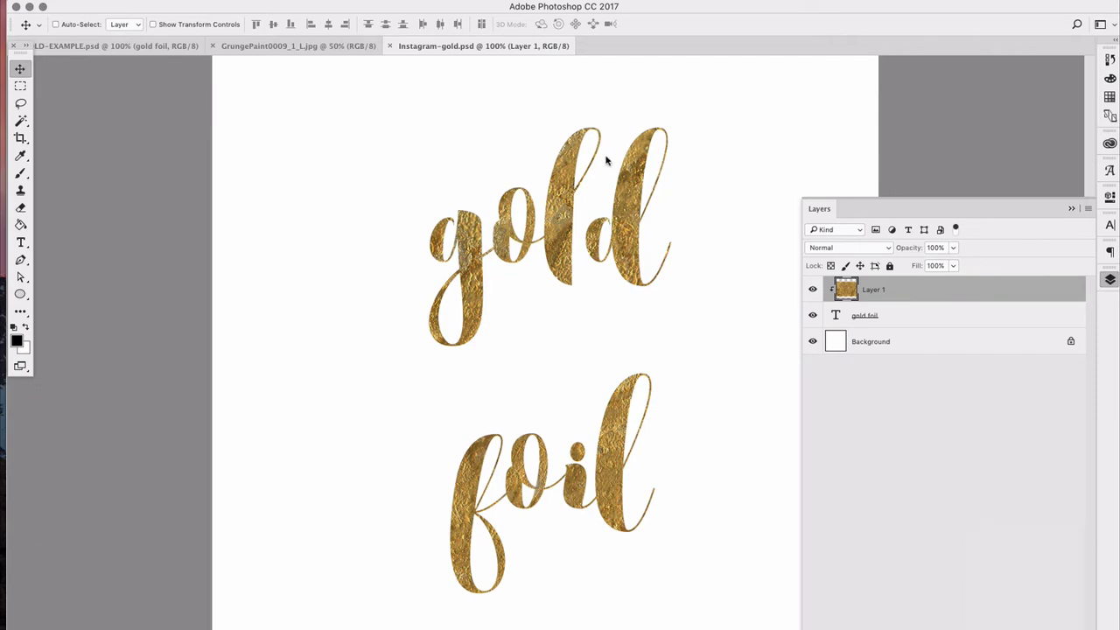
{"action": "left_click_drag", "start_coordinate": [621, 170], "coordinate": [259, 262]}
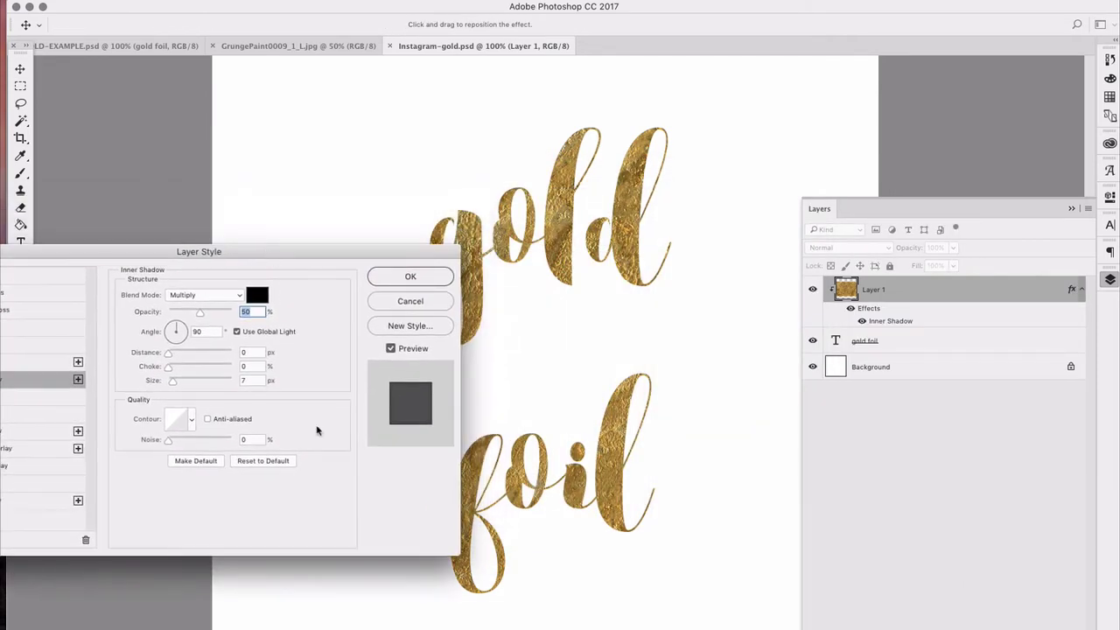
{"action": "left_click", "coordinate": [270, 461]}
{"action": "left_click_drag", "start_coordinate": [275, 253], "coordinate": [273, 306]}
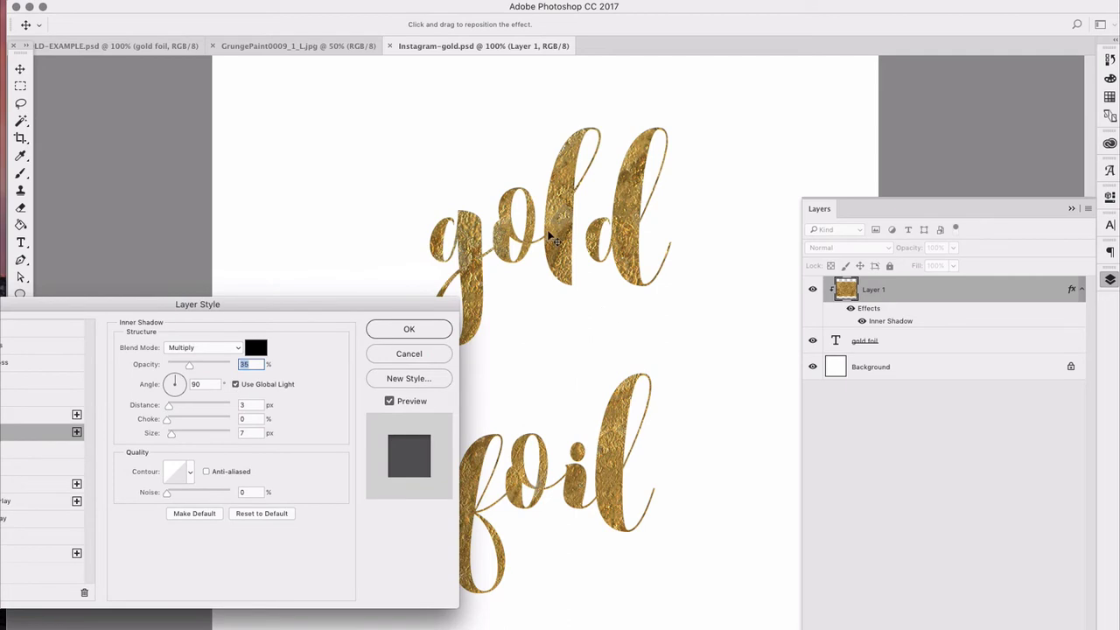
{"action": "left_click", "coordinate": [404, 403]}
{"action": "left_click", "coordinate": [403, 402]}
{"action": "left_click", "coordinate": [432, 354]}
{"action": "key", "text": "Escape"}
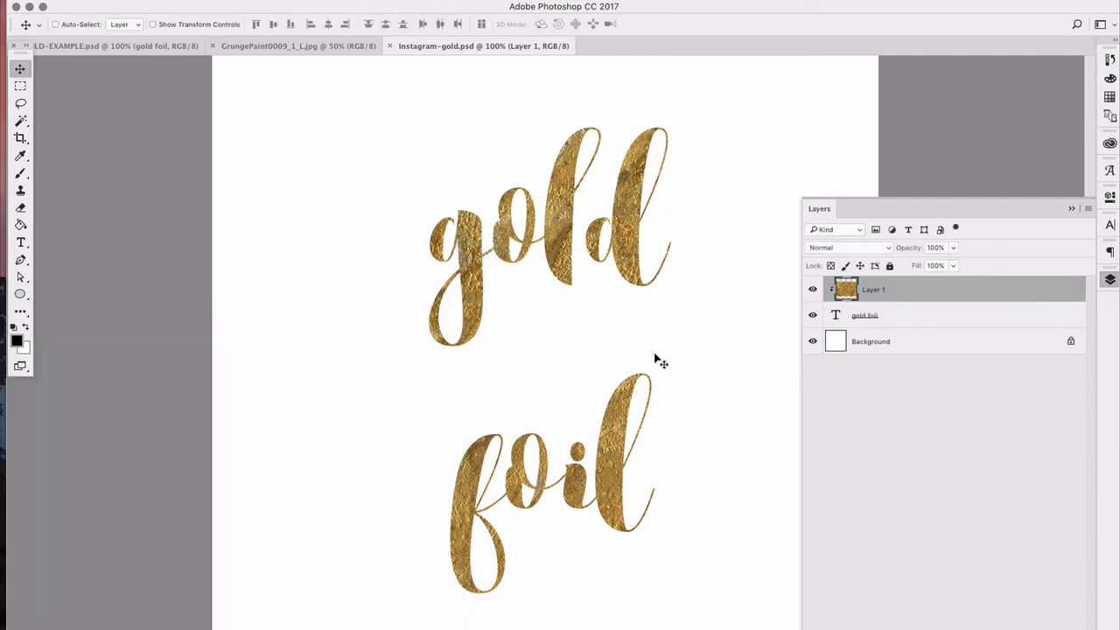
Add an Inner Shadow effect to the "gold foil" text layer and compare the lettering with the effect preview off and on.
{"action": "left_click", "coordinate": [917, 320]}
{"action": "left_click", "coordinate": [982, 629]}
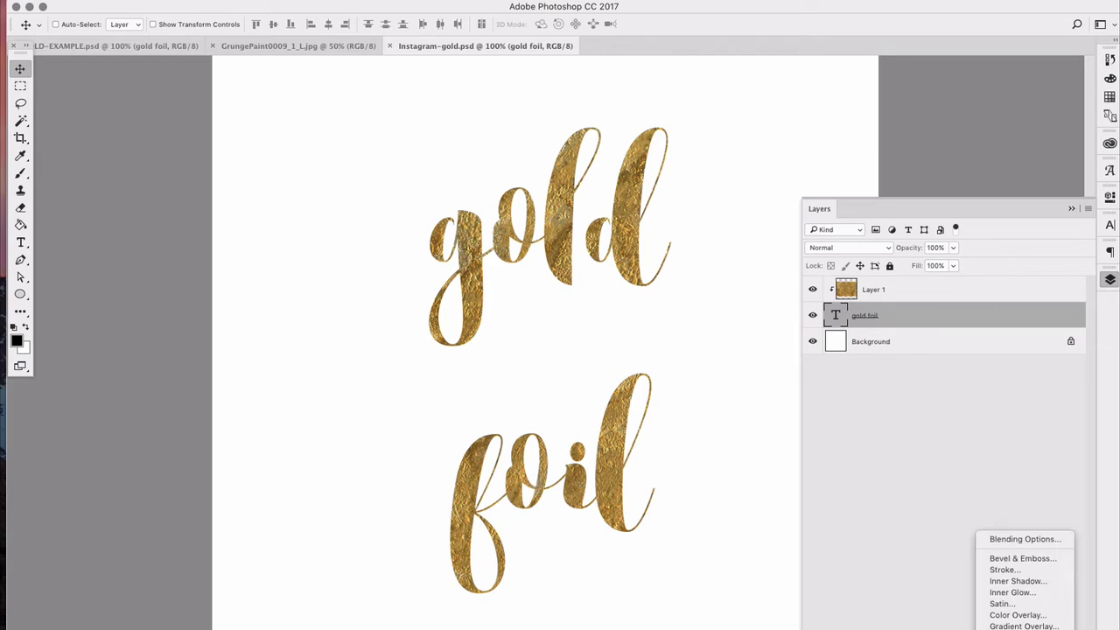
{"action": "left_click", "coordinate": [1017, 582]}
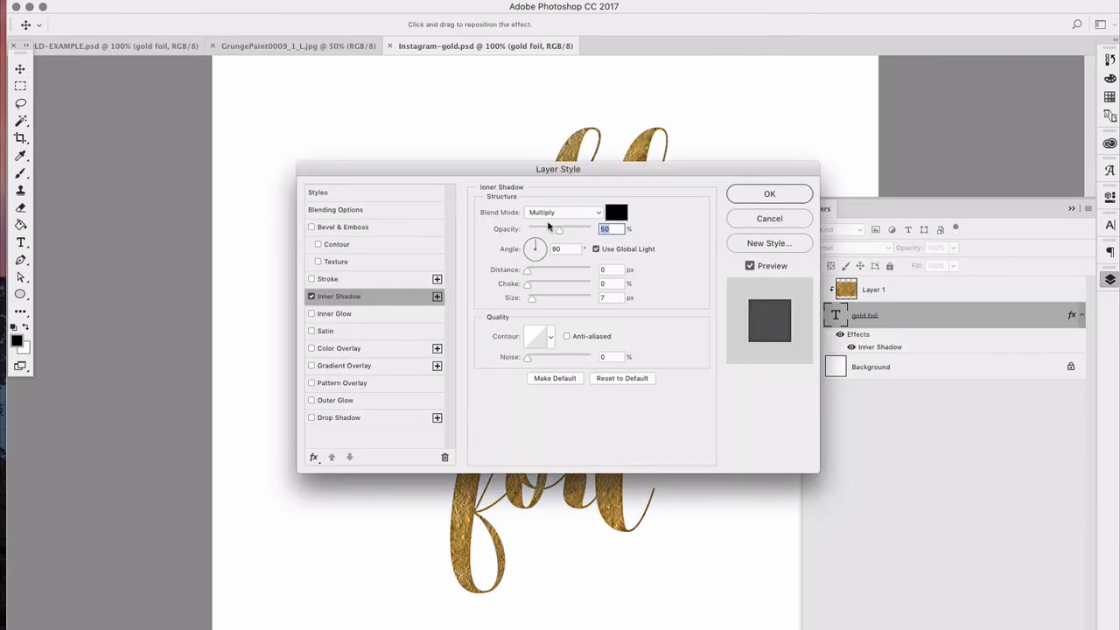
{"action": "left_click_drag", "start_coordinate": [622, 176], "coordinate": [228, 305]}
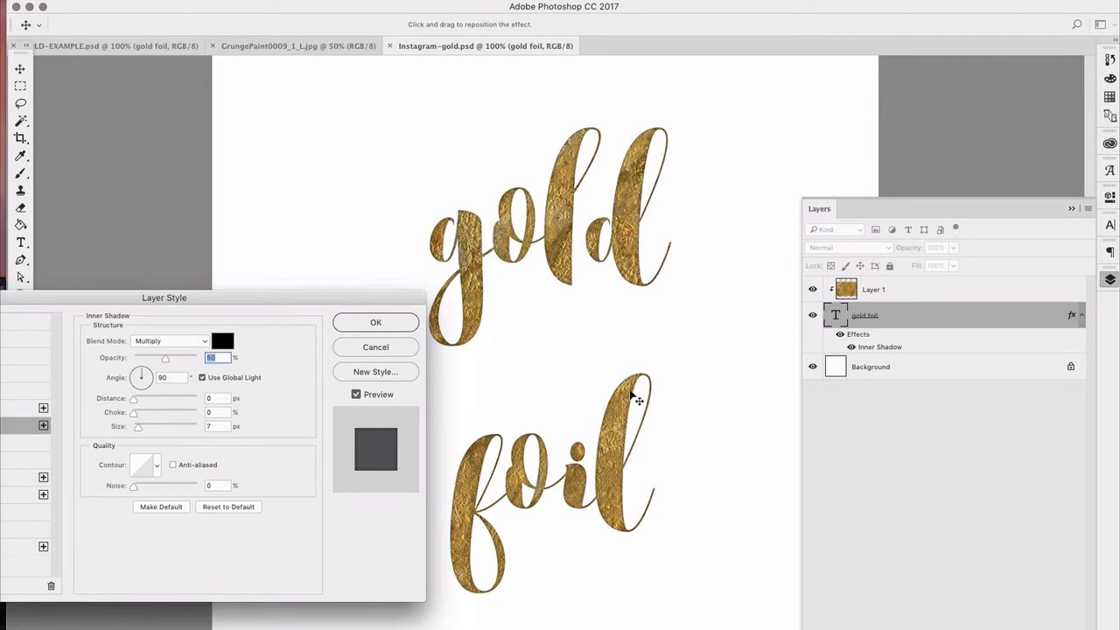
{"action": "left_click", "coordinate": [356, 398]}
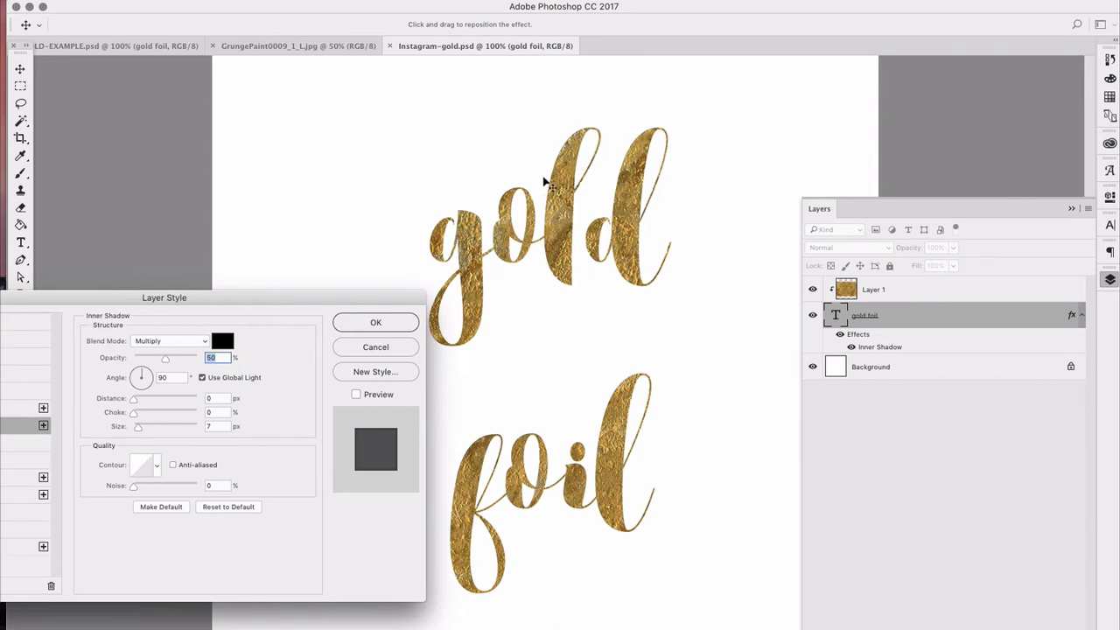
{"action": "left_click", "coordinate": [383, 394]}
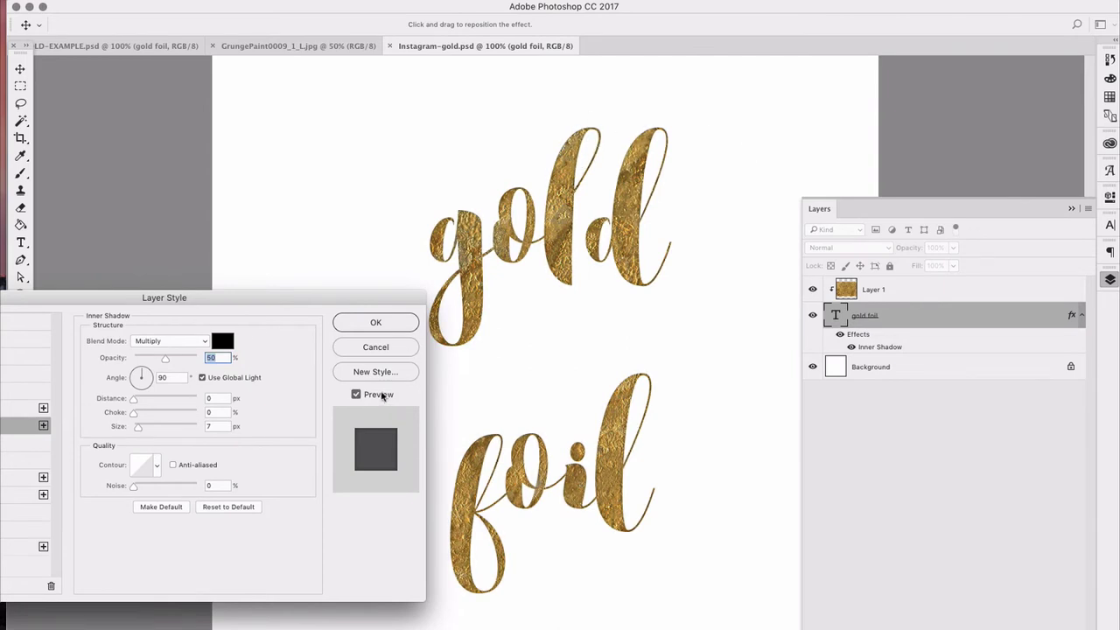
{"action": "left_click_drag", "start_coordinate": [351, 301], "coordinate": [291, 316]}
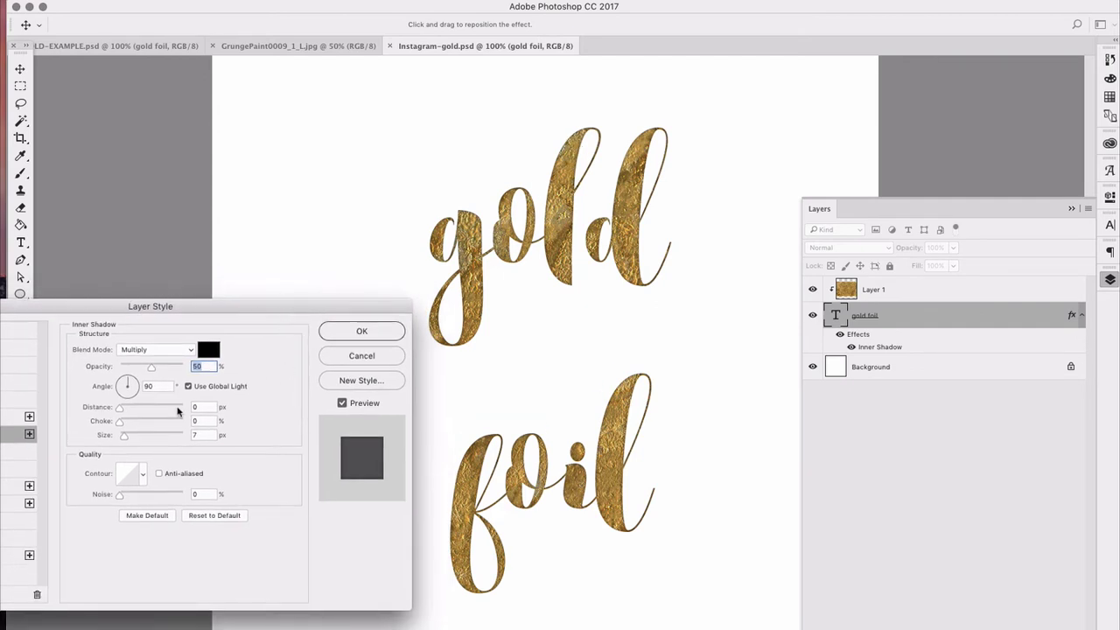
Reset the text layer's Inner Shadow settings to default and set the shadow distance to 0 px.
{"action": "left_click", "coordinate": [220, 519]}
{"action": "left_click", "coordinate": [204, 407]}
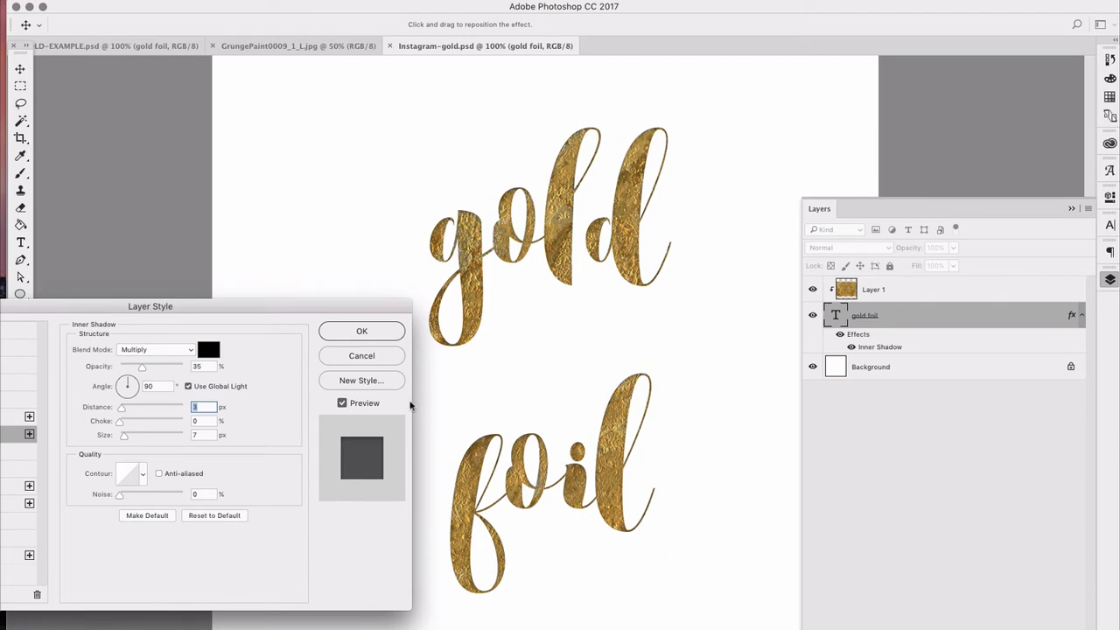
{"action": "type", "text": "0"}
{"action": "key", "text": "Tab"}
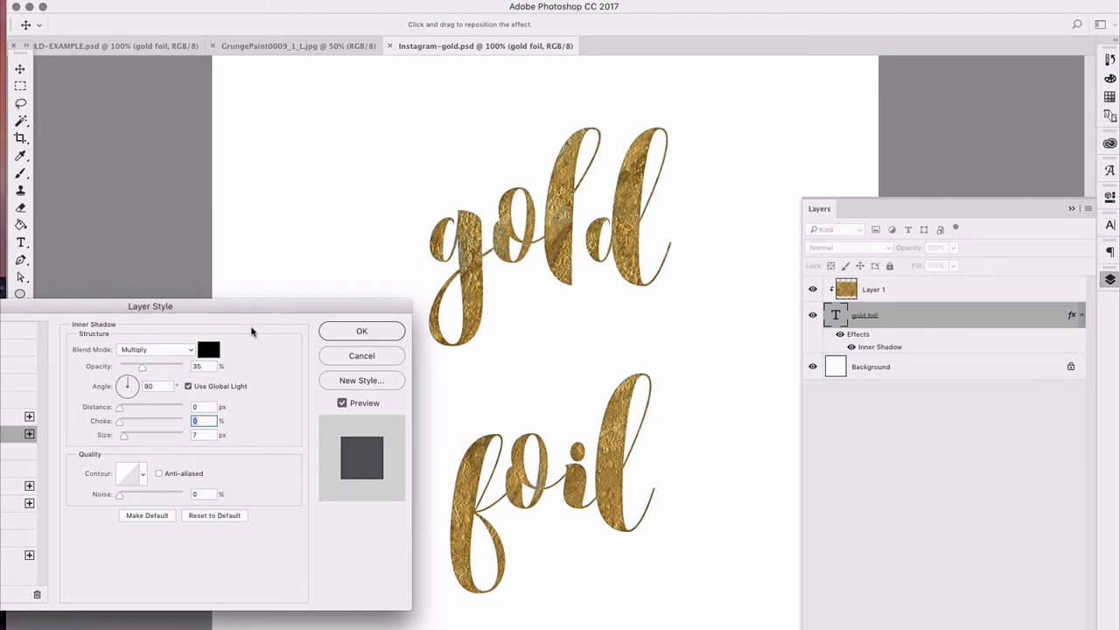
Try a larger Inner Shadow size of 27 px, reduce it to about 5 px, and apply the layer style.
{"action": "left_click_drag", "start_coordinate": [271, 312], "coordinate": [282, 301]}
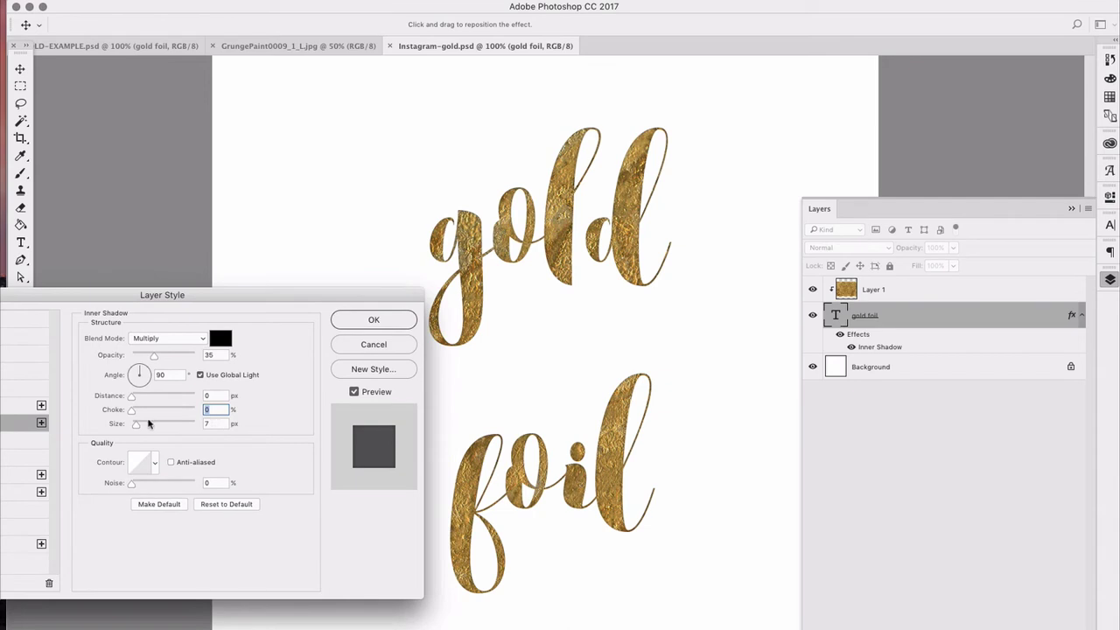
{"action": "left_click_drag", "start_coordinate": [138, 428], "coordinate": [143, 428]}
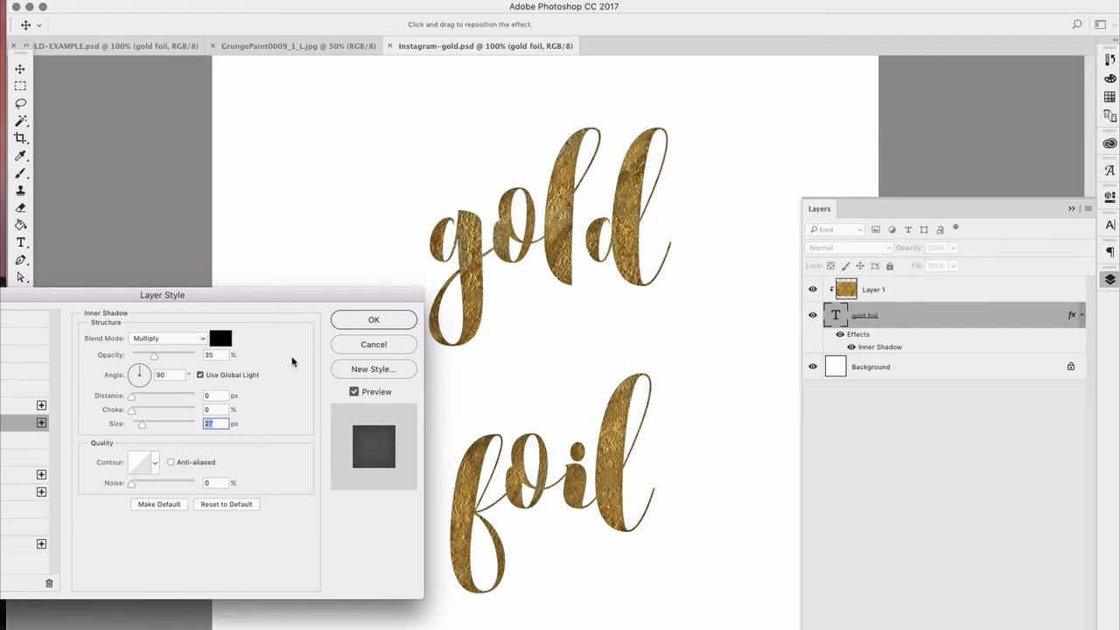
{"action": "left_click_drag", "start_coordinate": [142, 429], "coordinate": [134, 430]}
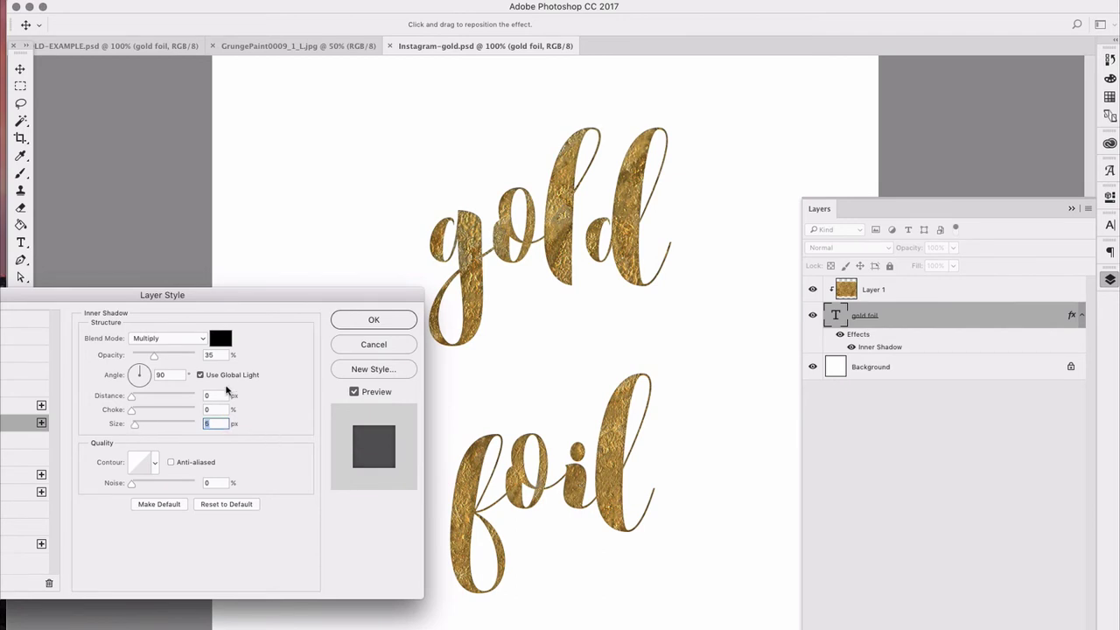
{"action": "key", "text": "shift+Tab"}
{"action": "left_click", "coordinate": [374, 320]}
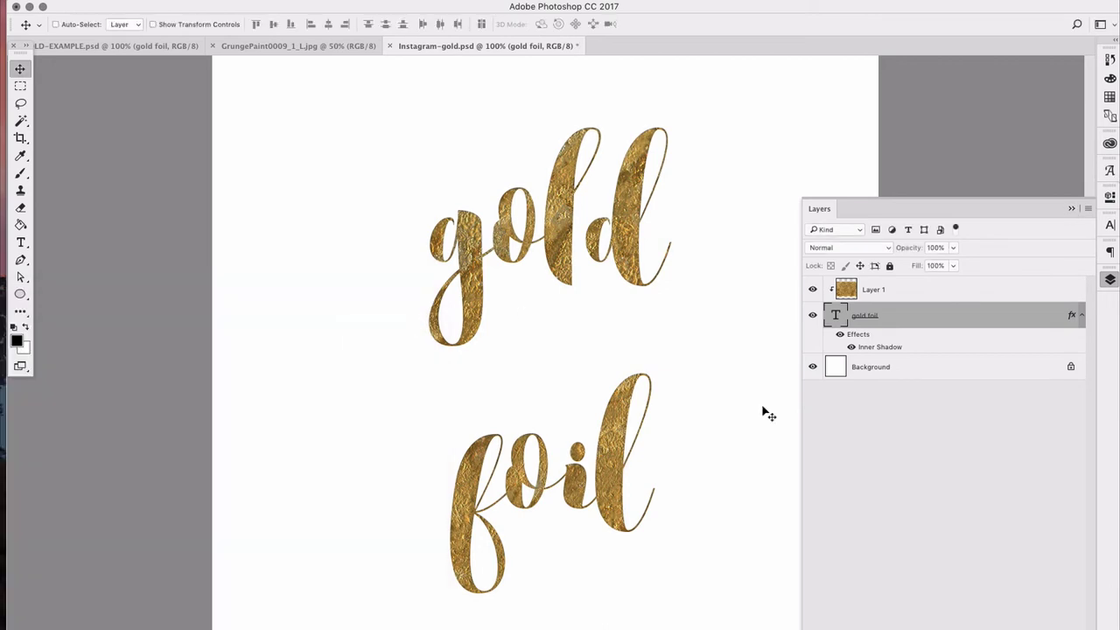
Hide and show the Background layer to check the lettering on transparency, and add a new empty layer above Background.
{"action": "left_click", "coordinate": [812, 367]}
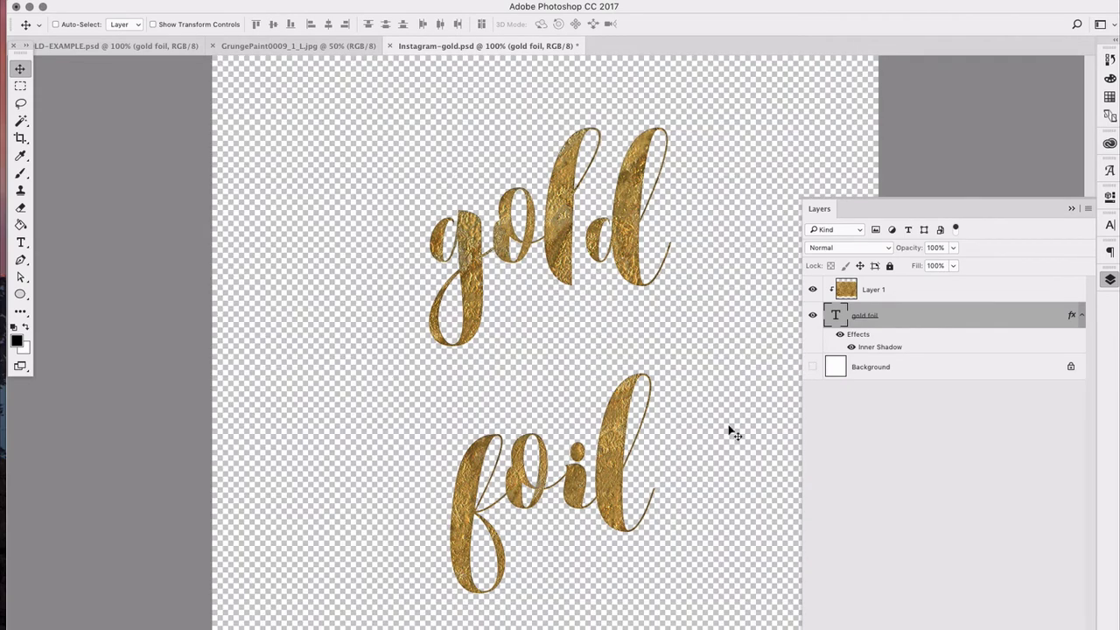
{"action": "left_click", "coordinate": [813, 368]}
{"action": "left_click", "coordinate": [887, 368]}
{"action": "key", "text": "super+alt+shift+n"}
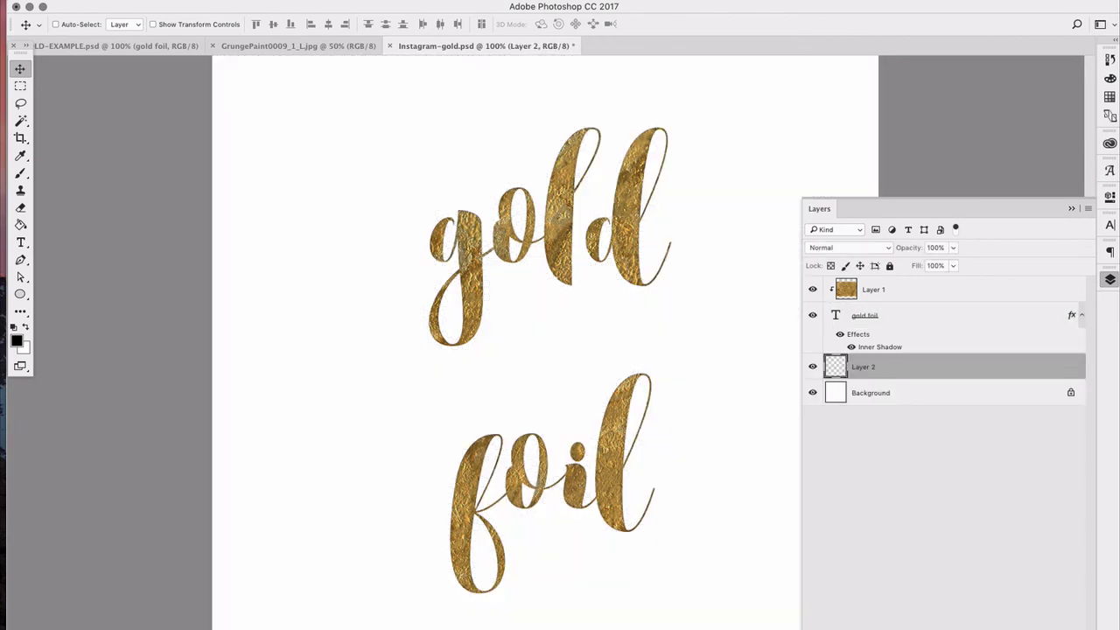
Set the foreground color to light pink ffc2c2 and fill the new empty layer with it using the Paint Bucket.
{"action": "left_click", "coordinate": [16, 341]}
{"action": "left_click", "coordinate": [790, 306]}
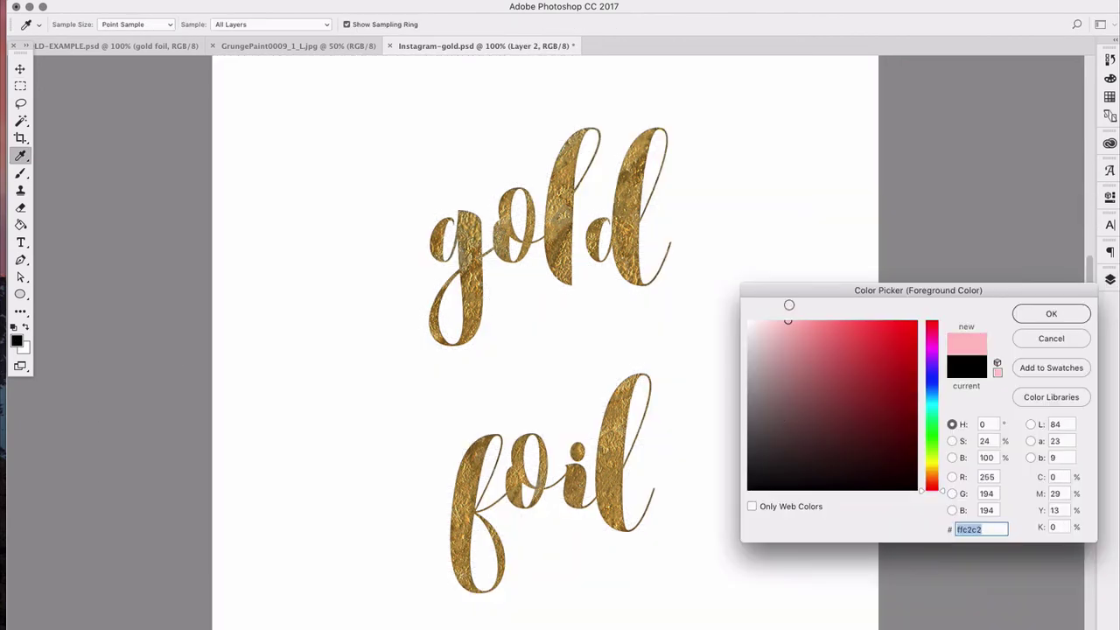
{"action": "left_click", "coordinate": [1055, 313]}
{"action": "left_click", "coordinate": [1107, 282]}
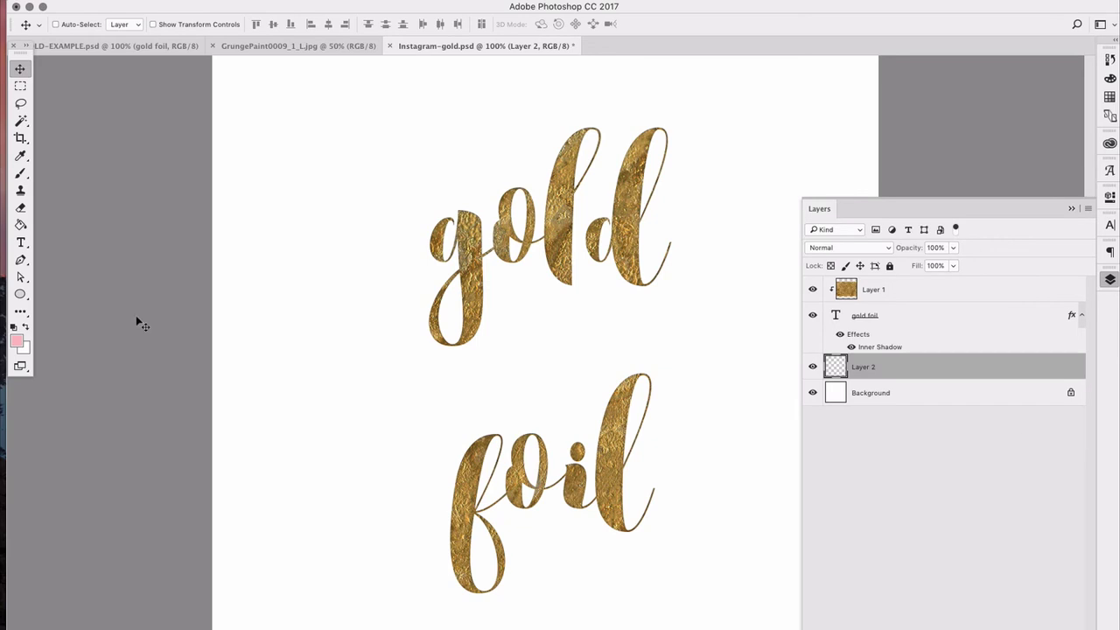
{"action": "left_click", "coordinate": [24, 227]}
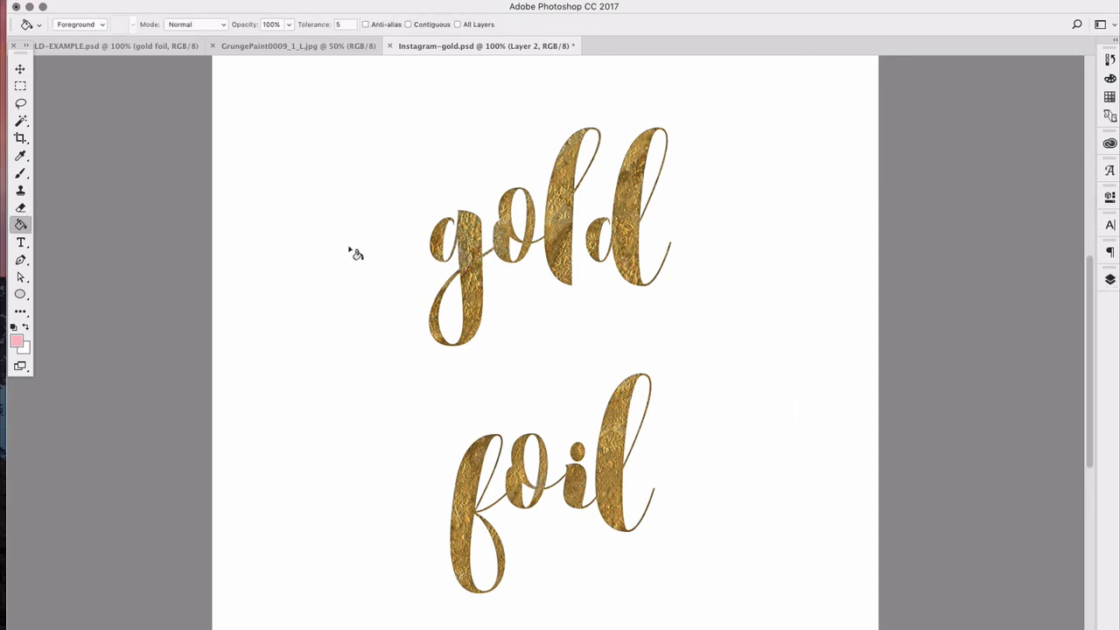
{"action": "left_click", "coordinate": [482, 385]}
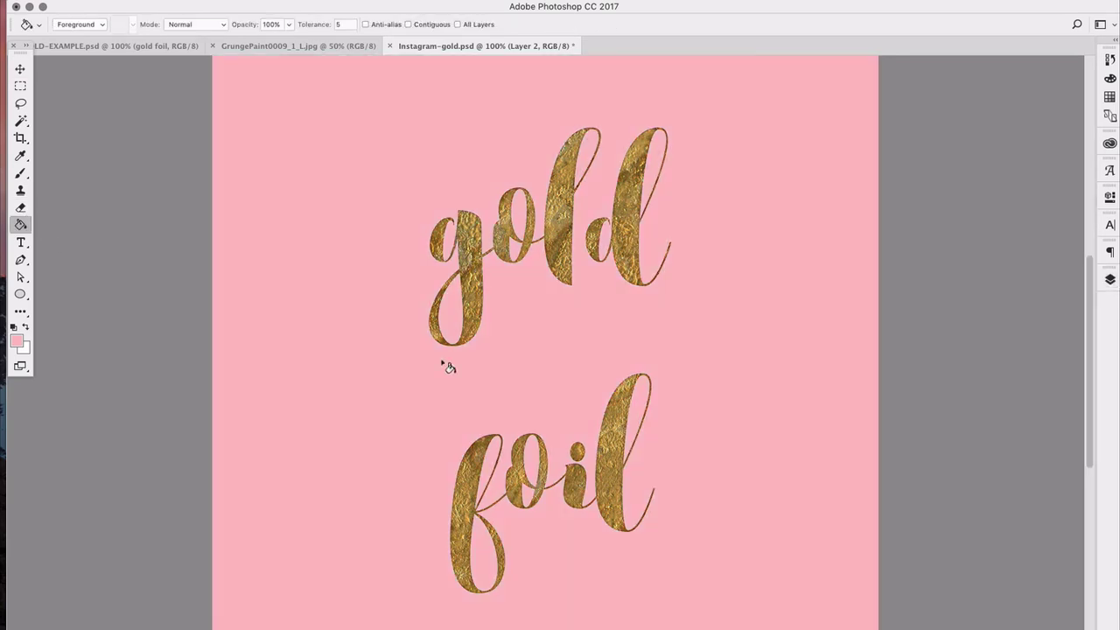
{"action": "left_click", "coordinate": [21, 70]}
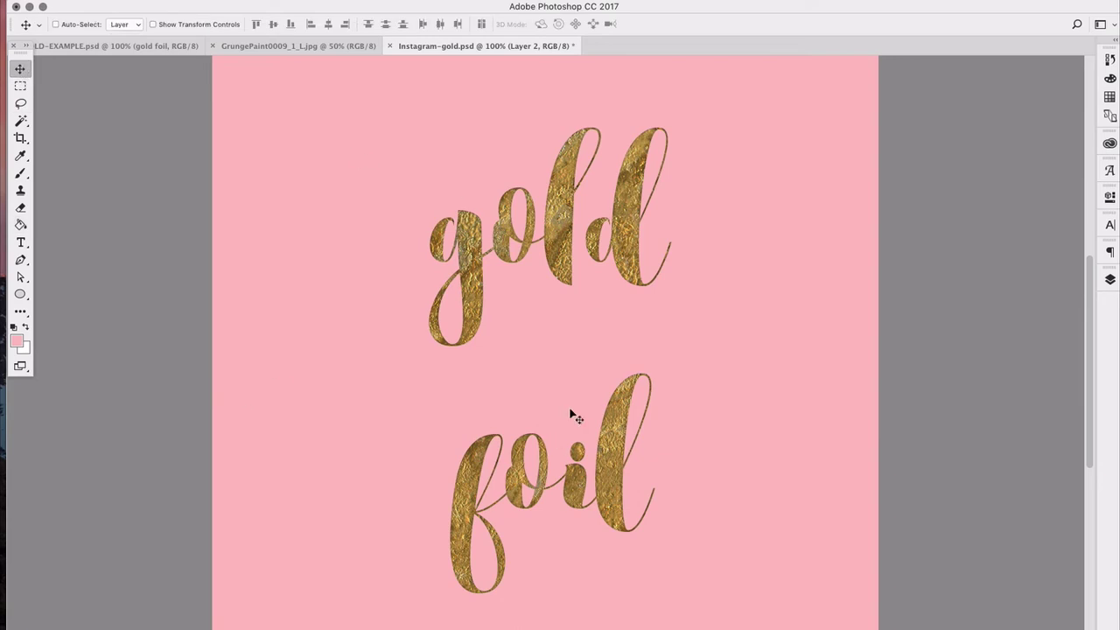
Delete the pink-filled layer behind the lettering.
{"action": "left_click", "coordinate": [1109, 279]}
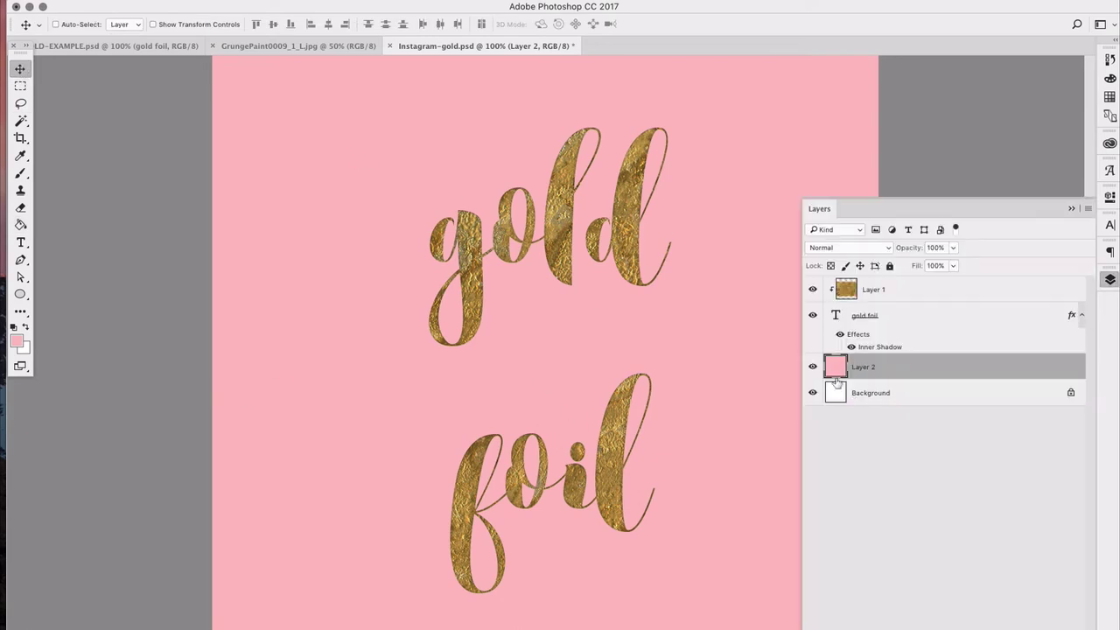
{"action": "left_click", "coordinate": [1078, 627]}
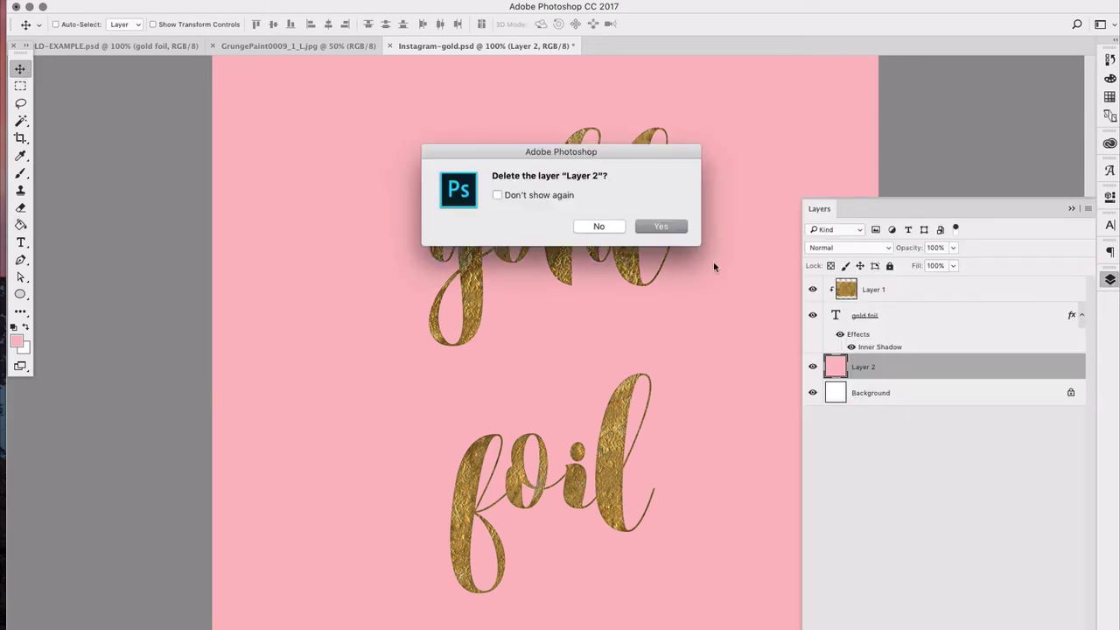
{"action": "left_click", "coordinate": [662, 227]}
Hide the white Background layer and open the Export As settings for the document.
{"action": "left_click", "coordinate": [813, 367]}
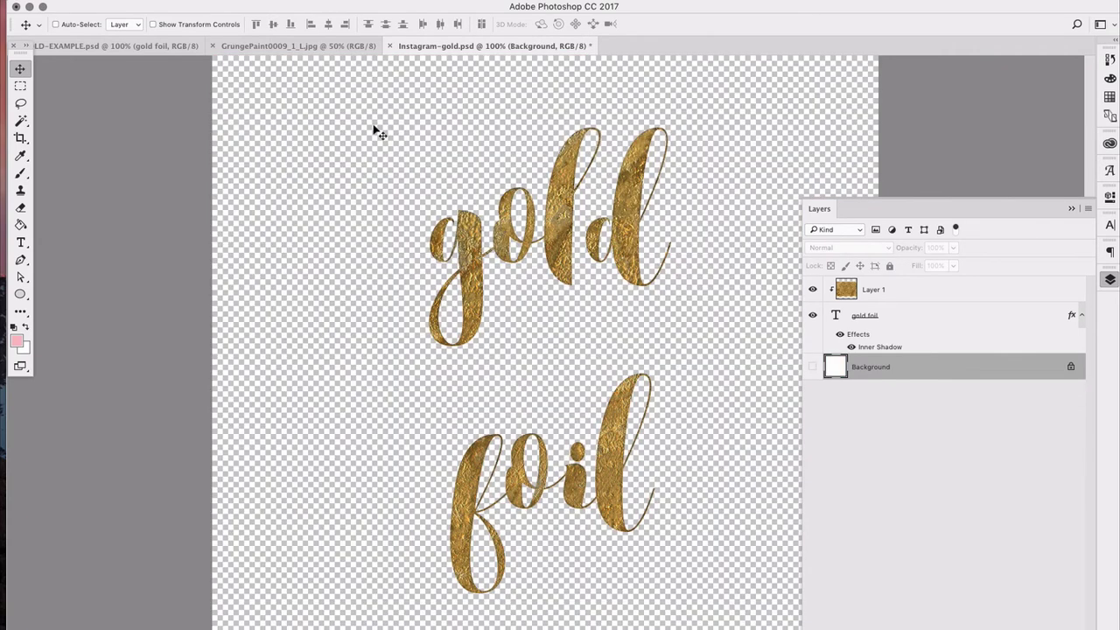
{"action": "left_click", "coordinate": [121, 0]}
{"action": "mouse_move", "coordinate": [153, 175]}
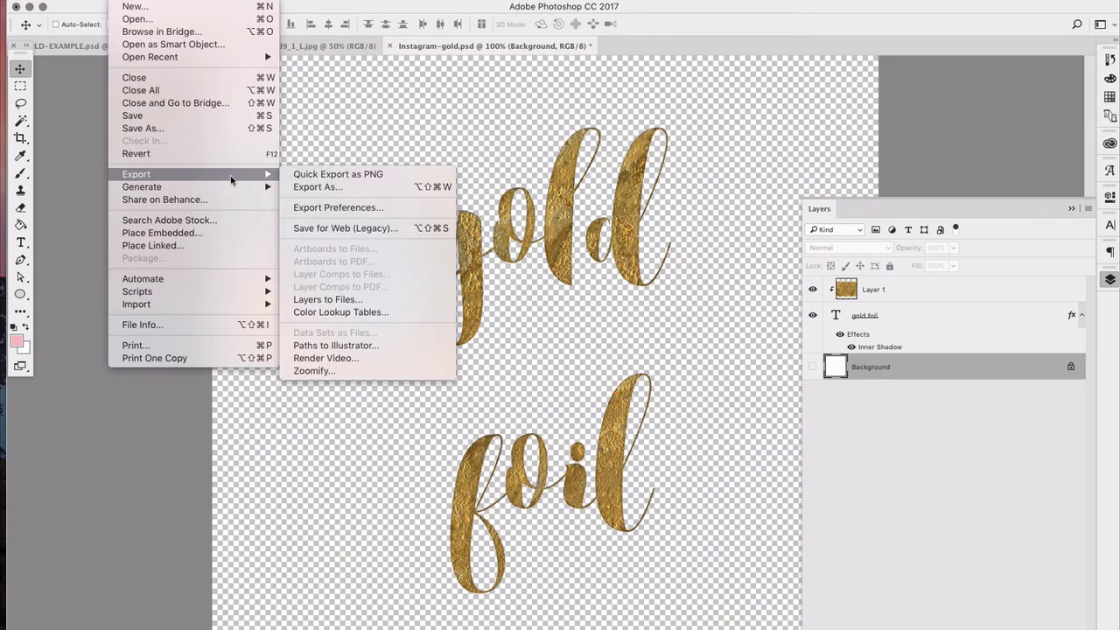
{"action": "left_click", "coordinate": [321, 187]}
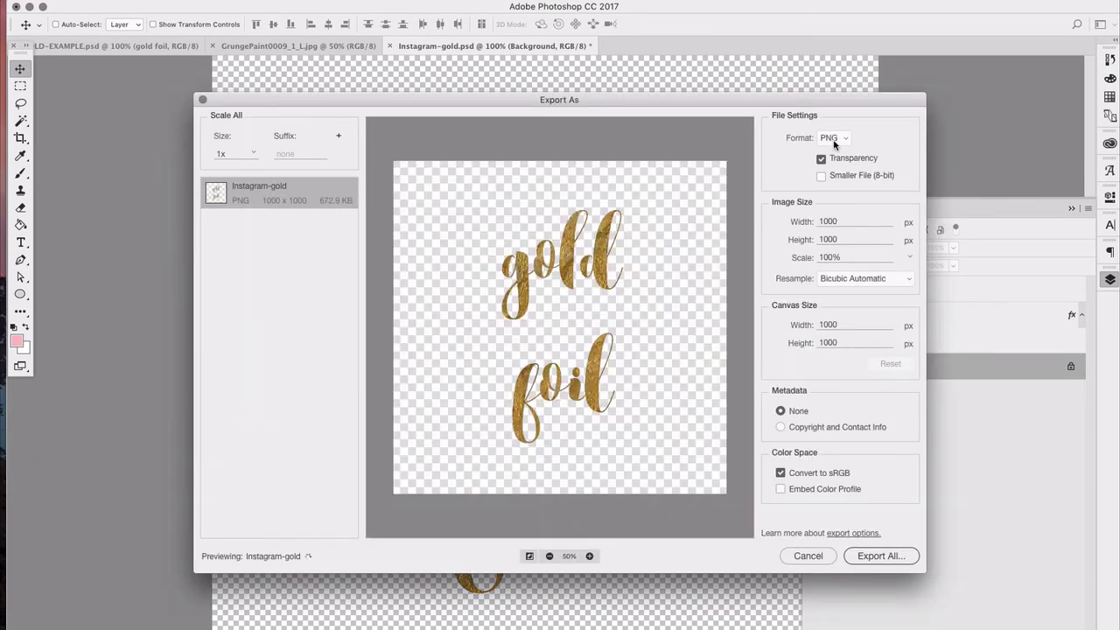
Preview the export in JPG and GIF formats, and return the format to PNG.
{"action": "left_click", "coordinate": [832, 138]}
{"action": "left_click", "coordinate": [827, 160]}
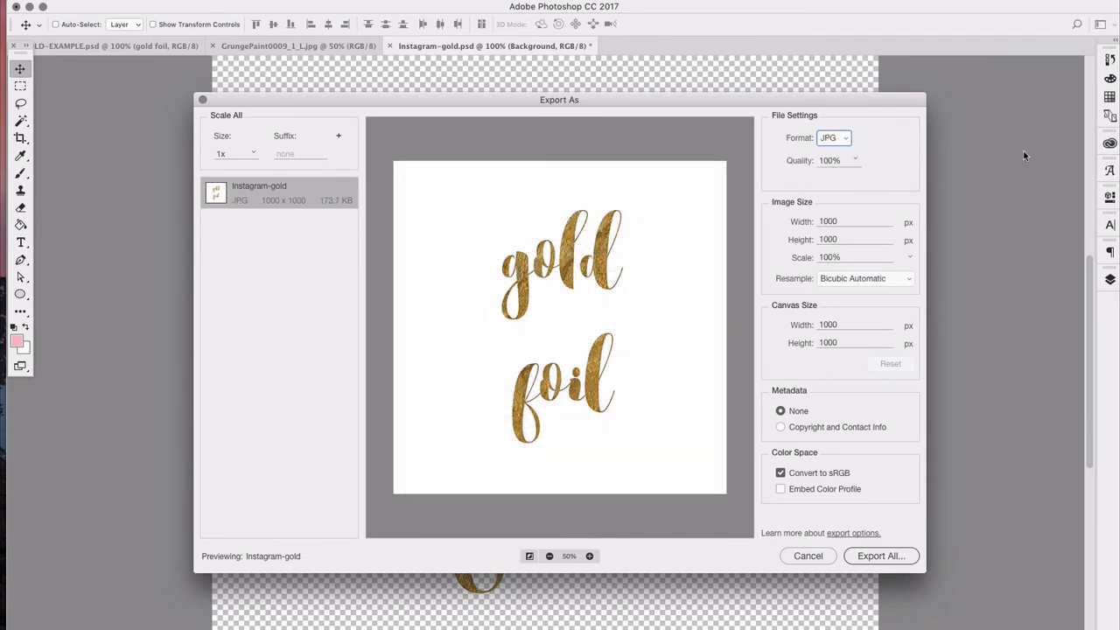
{"action": "left_click", "coordinate": [844, 138]}
{"action": "left_click", "coordinate": [836, 172]}
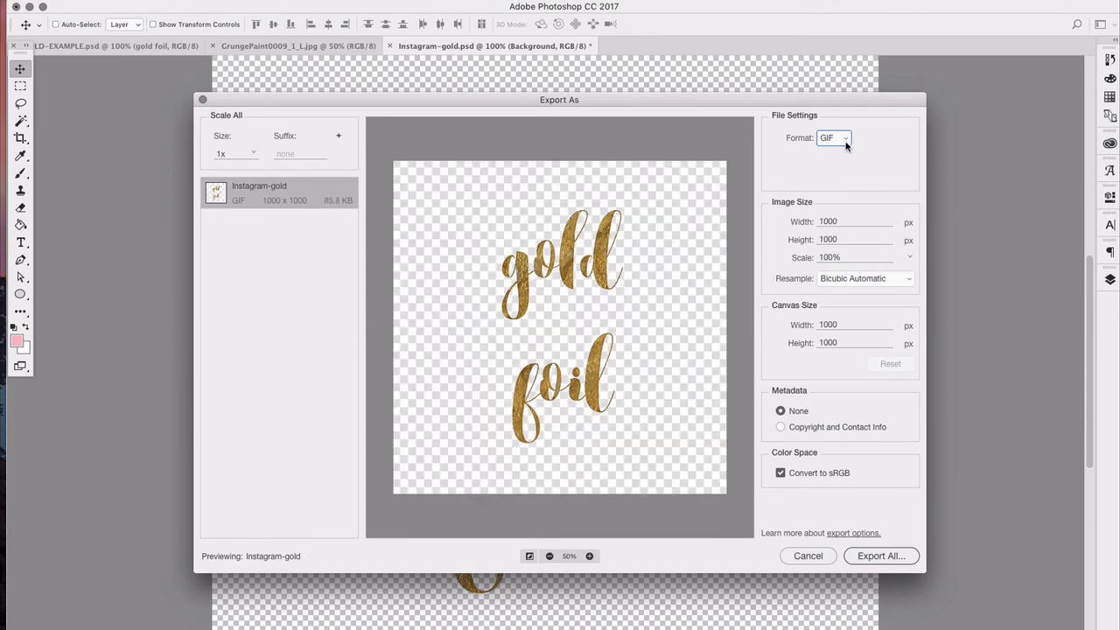
{"action": "left_click", "coordinate": [837, 141]}
{"action": "left_click", "coordinate": [830, 151]}
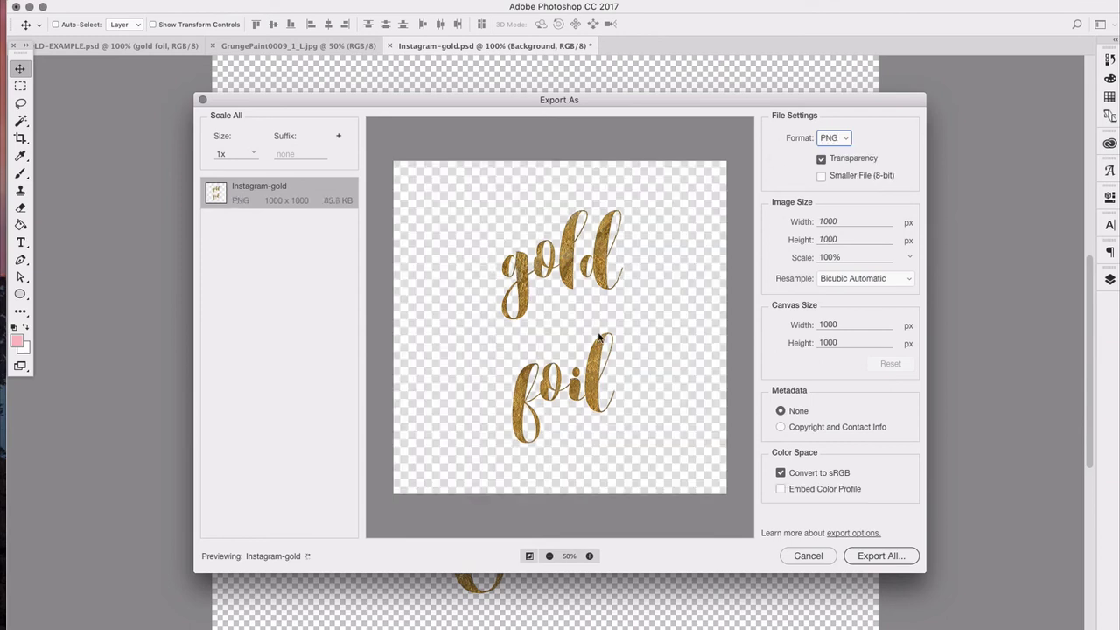
Examine the gold lettering in the export preview at 100%.
{"action": "left_click", "coordinate": [590, 556]}
{"action": "left_click", "coordinate": [590, 556]}
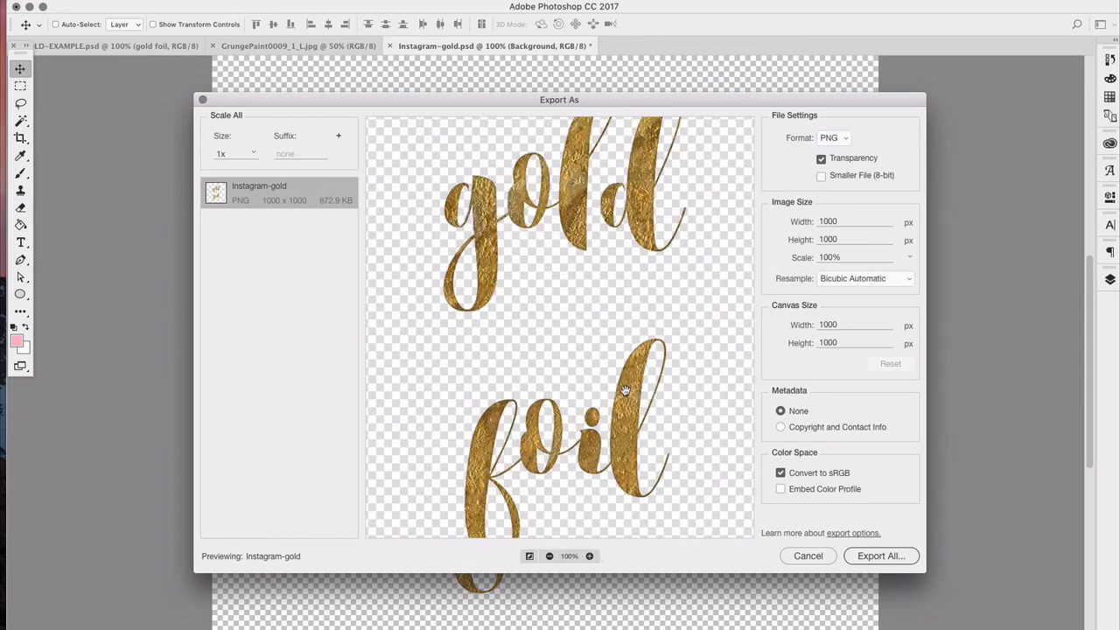
{"action": "left_click_drag", "start_coordinate": [628, 364], "coordinate": [618, 398]}
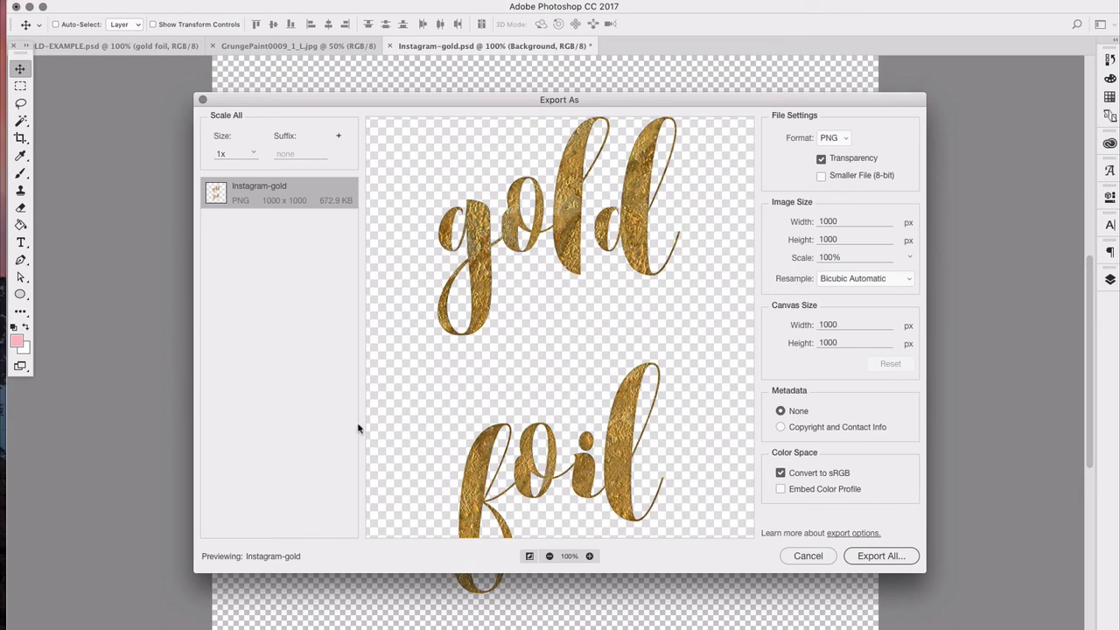
Export the graphic as Instagram-gold.png to the Desktop.
{"action": "left_click", "coordinate": [882, 555]}
{"action": "left_click", "coordinate": [517, 203]}
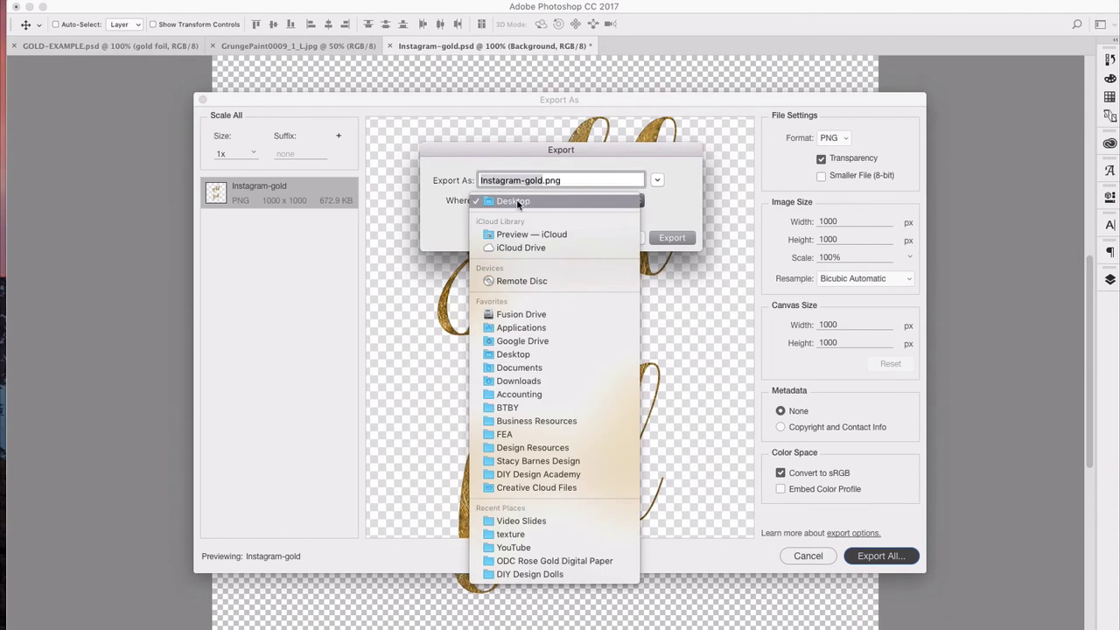
{"action": "left_click", "coordinate": [517, 201]}
{"action": "left_click", "coordinate": [522, 180]}
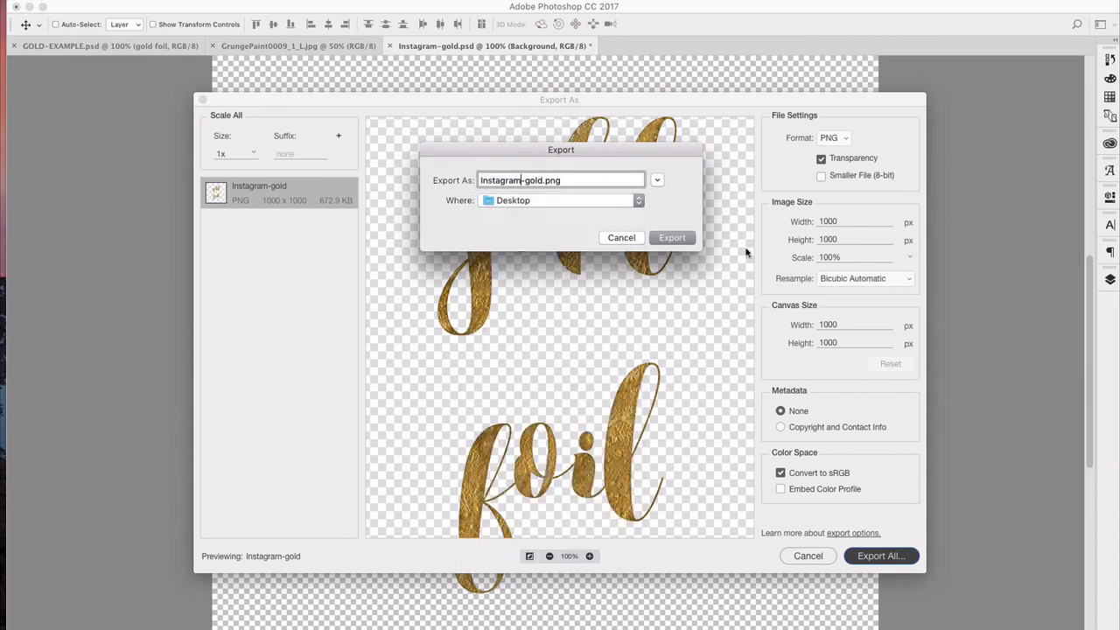
{"action": "left_click", "coordinate": [674, 237]}
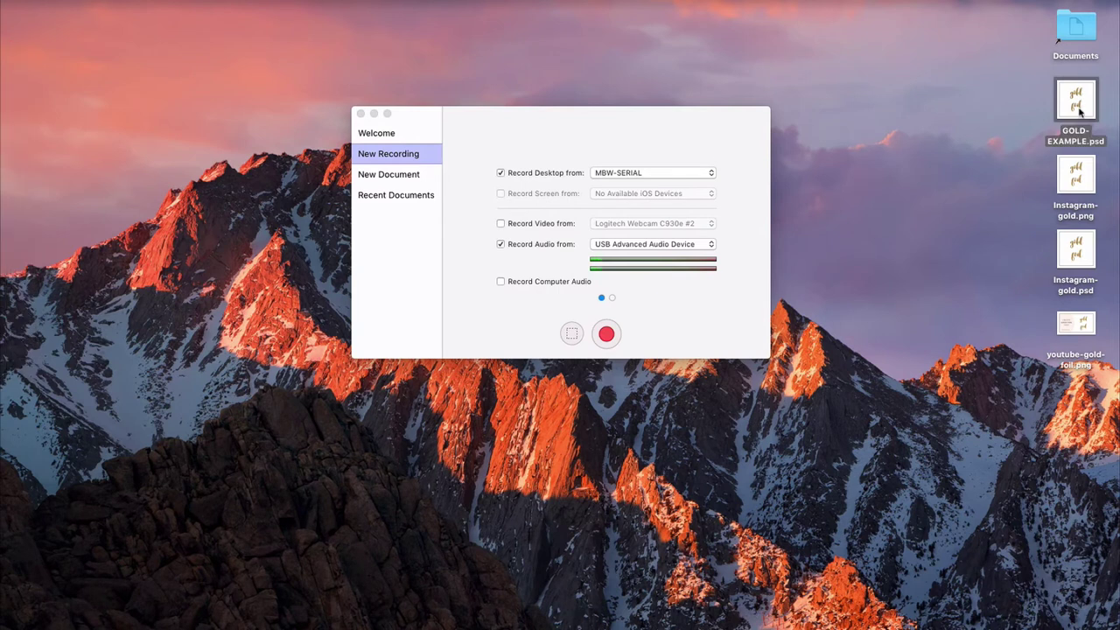
Open the exported Instagram-gold.png from the desktop to check its transparent background, and close it.
{"action": "left_click", "coordinate": [1096, 213]}
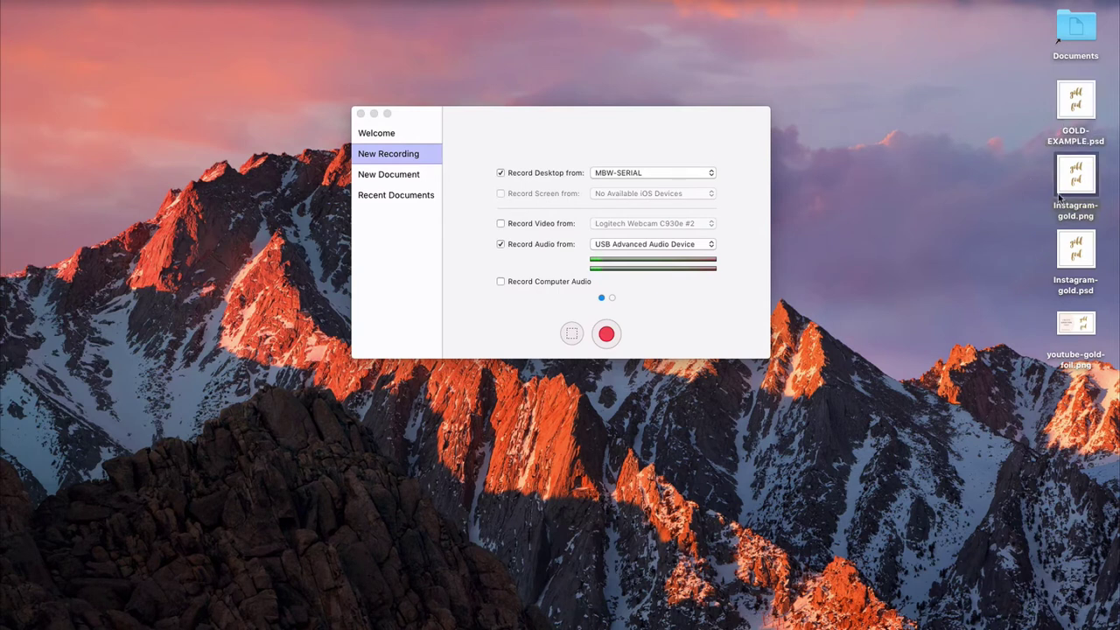
{"action": "double_click", "coordinate": [1093, 181]}
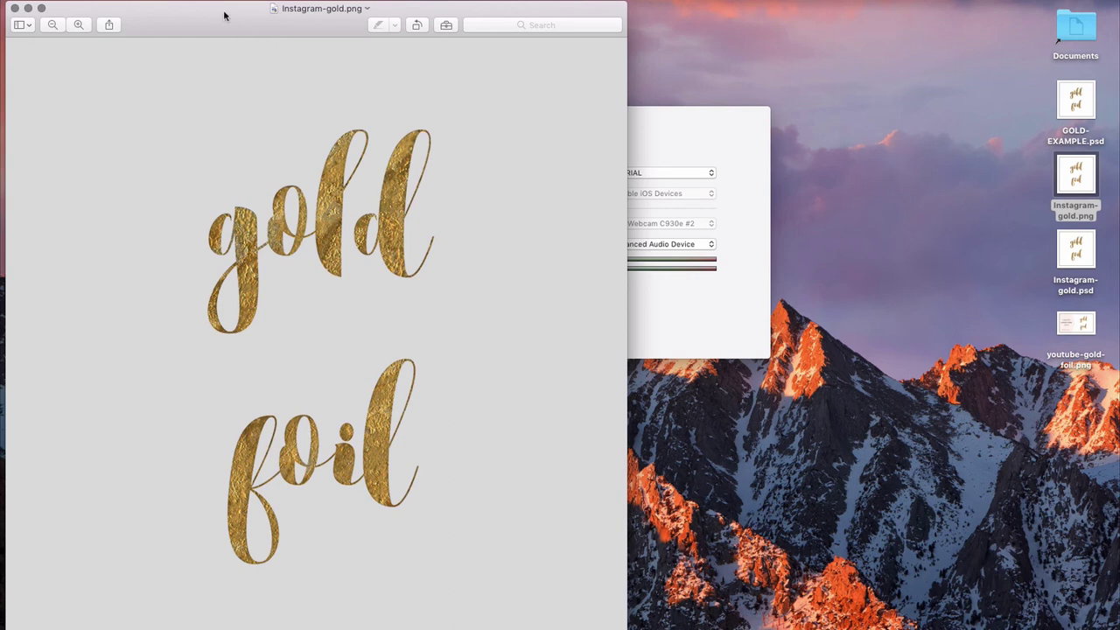
{"action": "left_click_drag", "start_coordinate": [224, 16], "coordinate": [267, 4]}
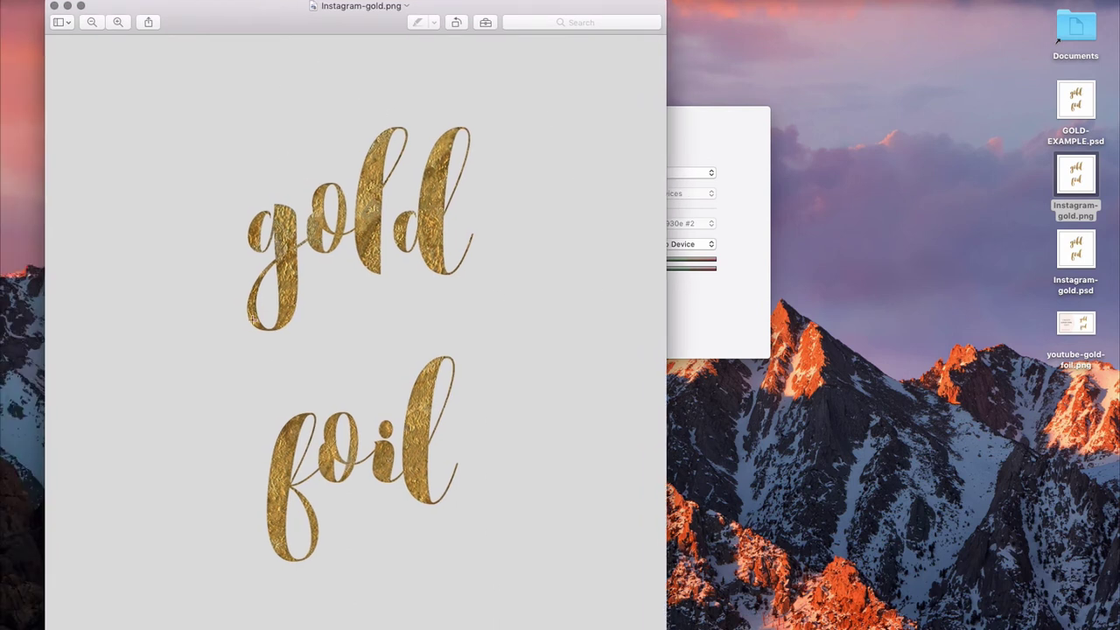
{"action": "left_click", "coordinate": [54, 7]}
Return to Instagram-gold.psd in Photoshop and make the white Background layer visible again.
{"action": "left_click", "coordinate": [1085, 102]}
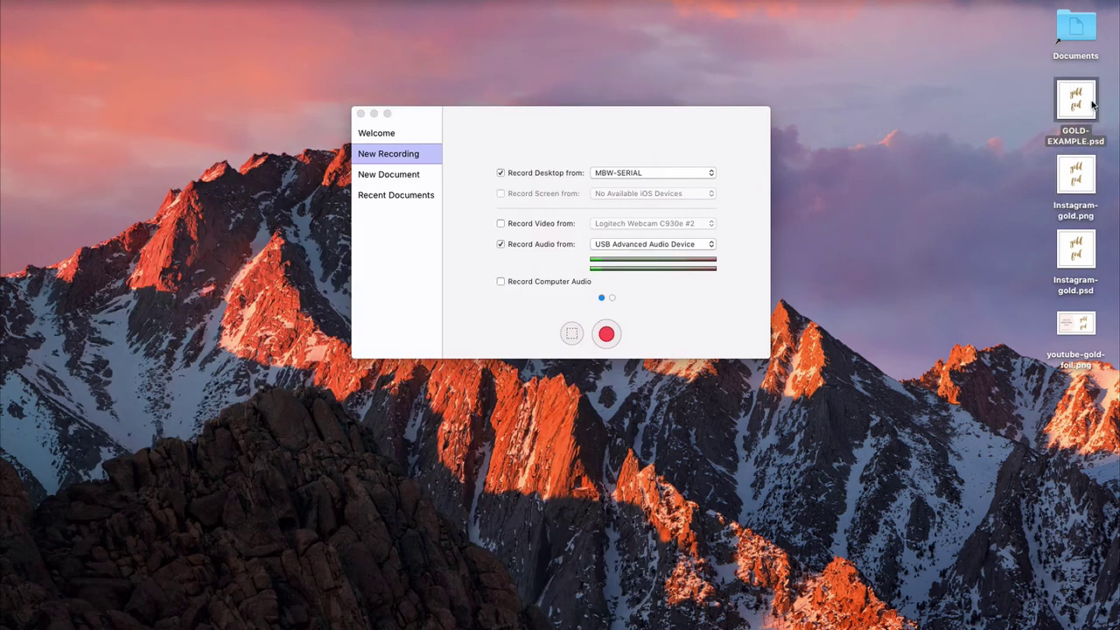
{"action": "double_click", "coordinate": [1082, 249]}
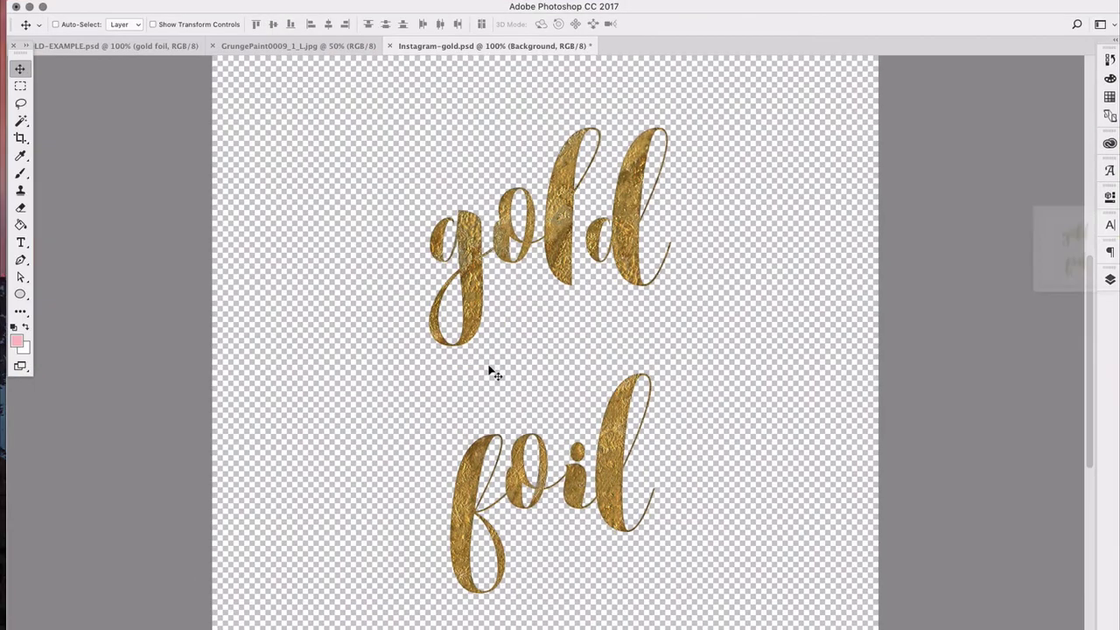
{"action": "left_click", "coordinate": [1110, 279]}
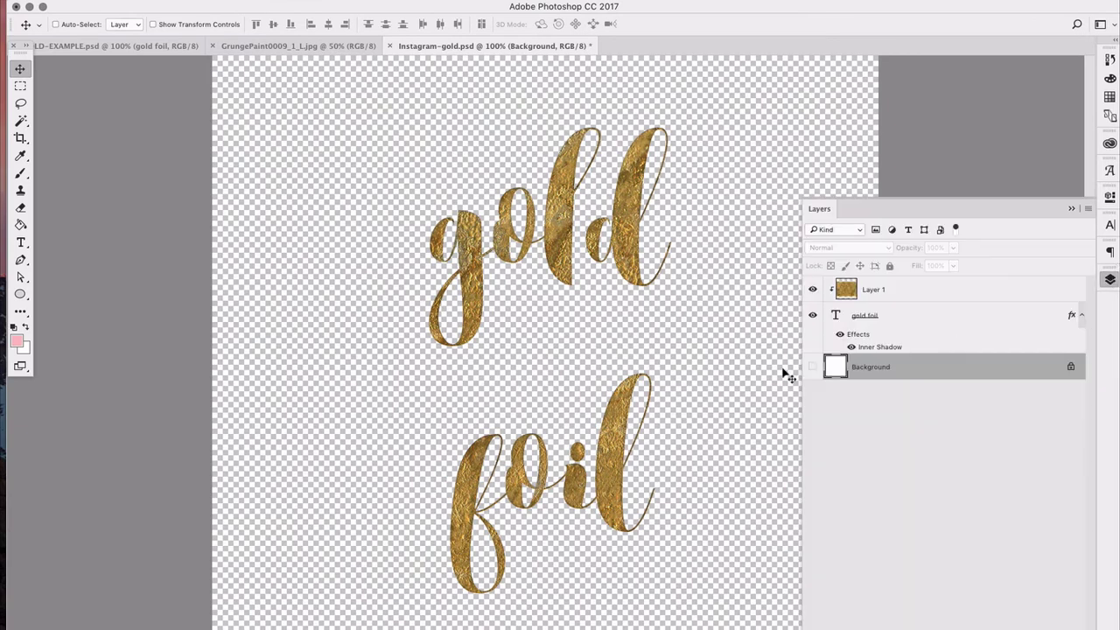
{"action": "left_click", "coordinate": [811, 368]}
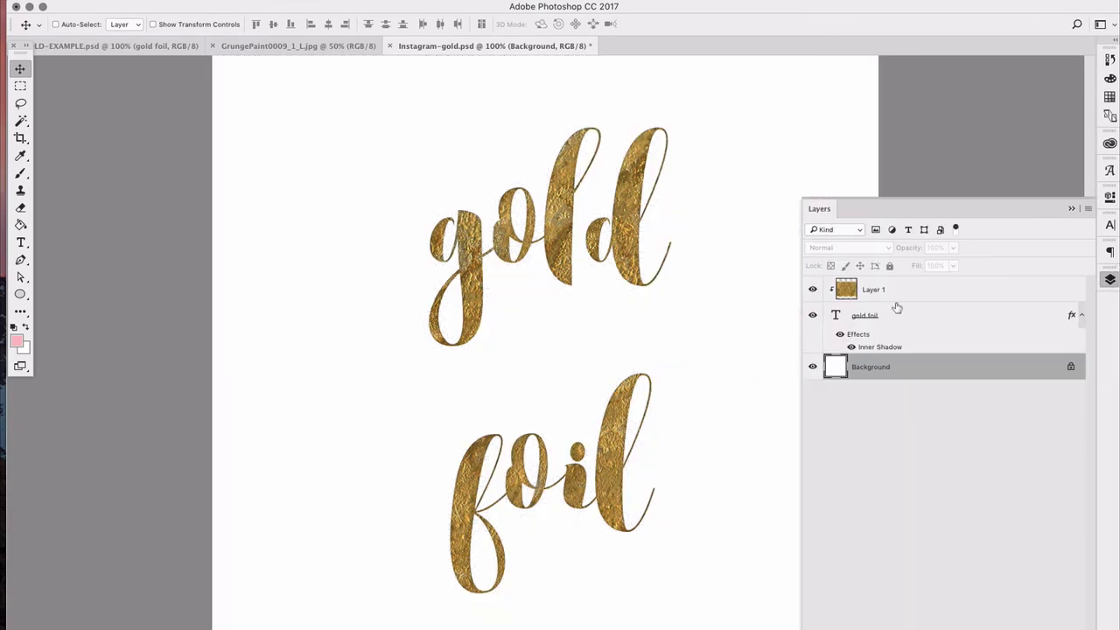
{"action": "left_click", "coordinate": [1071, 209]}
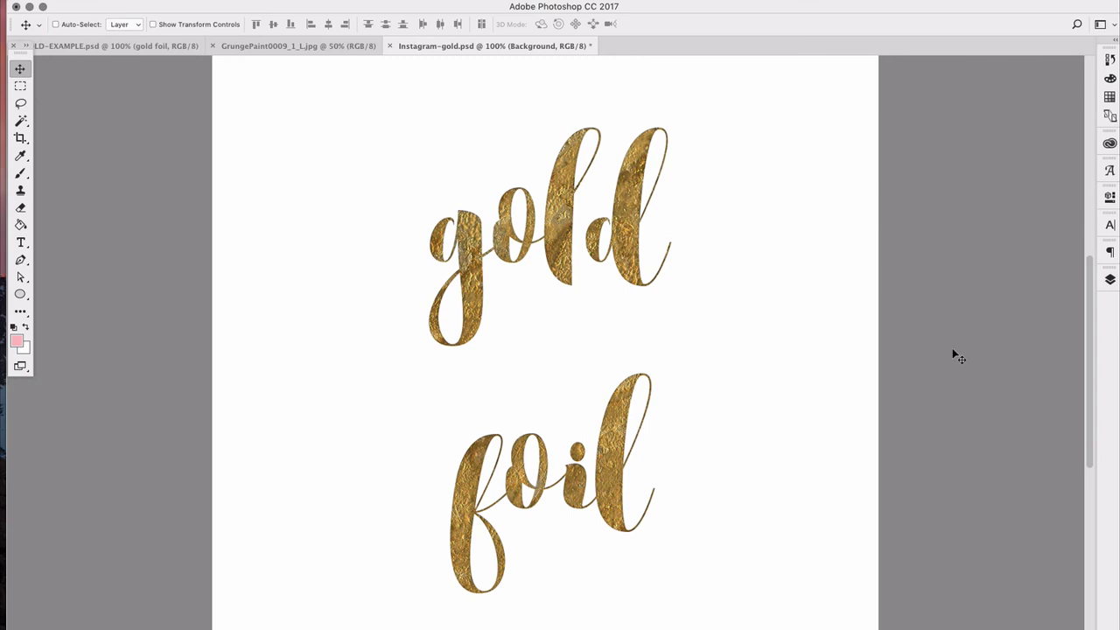